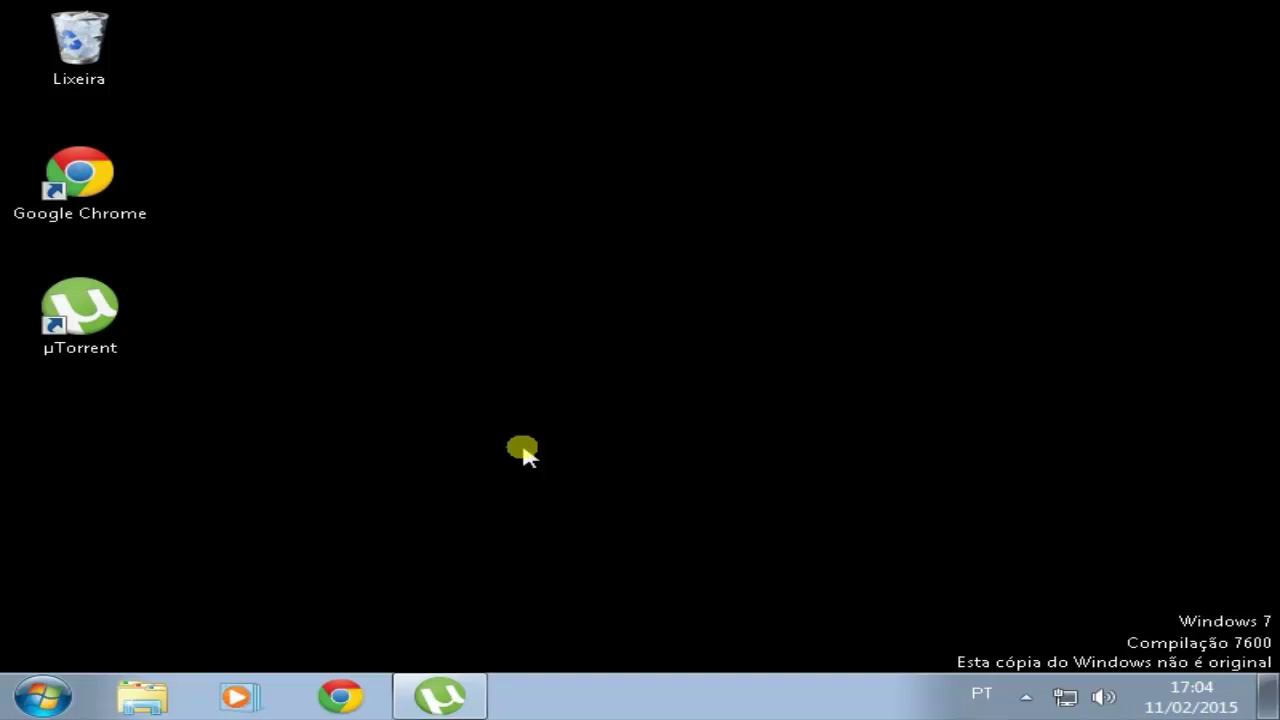
Step: Open the Windows libraries folder and check the properties of the Músicas library
{"action": "left_click", "coordinate": [150, 702]}
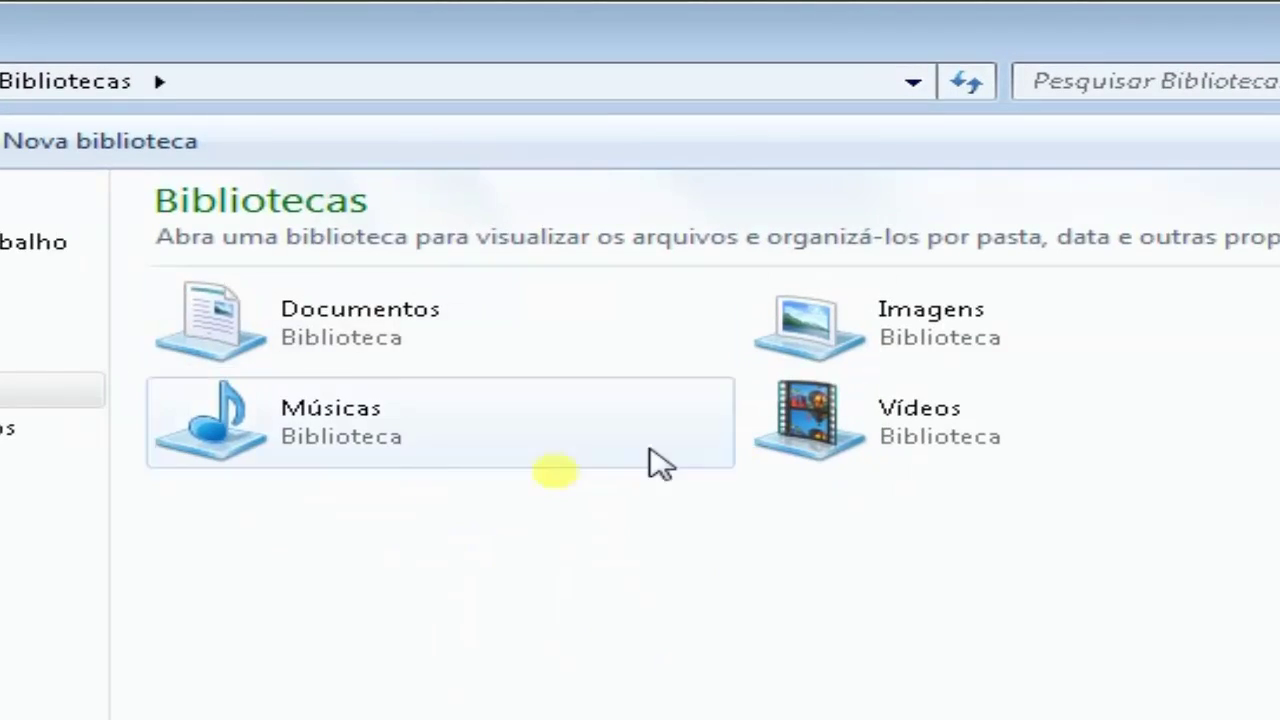
{"action": "right_click", "coordinate": [370, 443]}
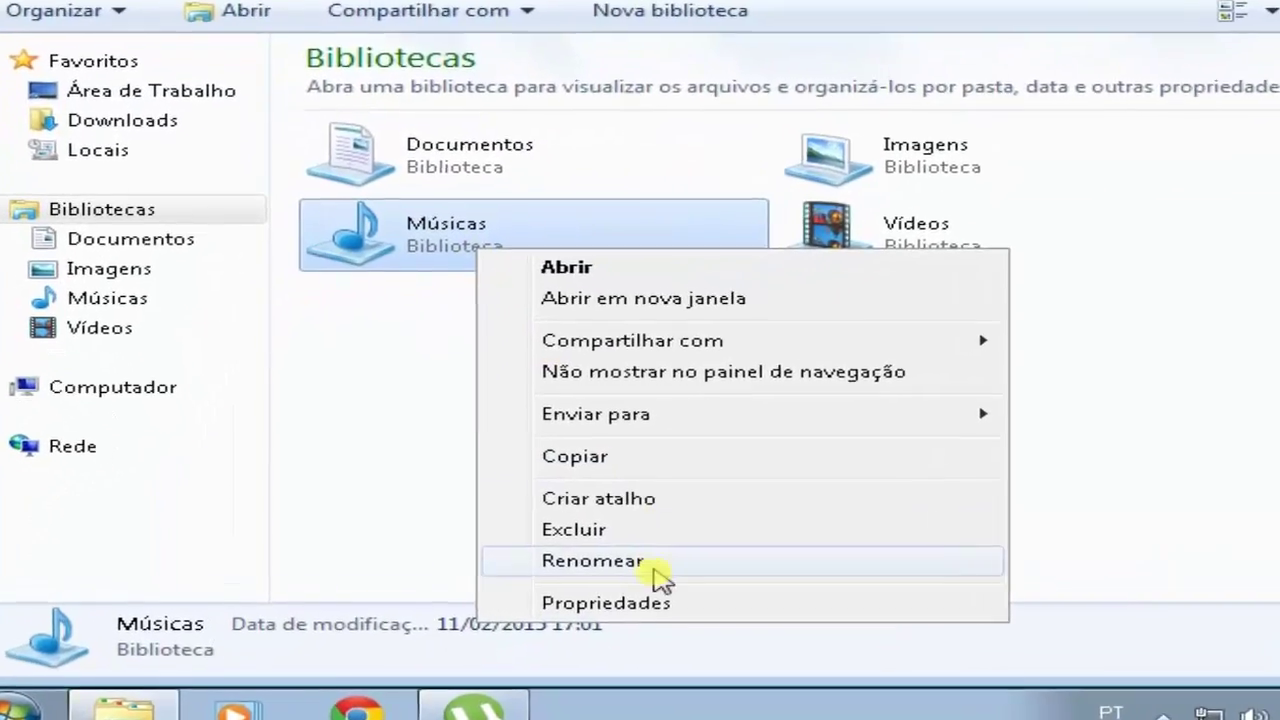
{"action": "left_click", "coordinate": [656, 603]}
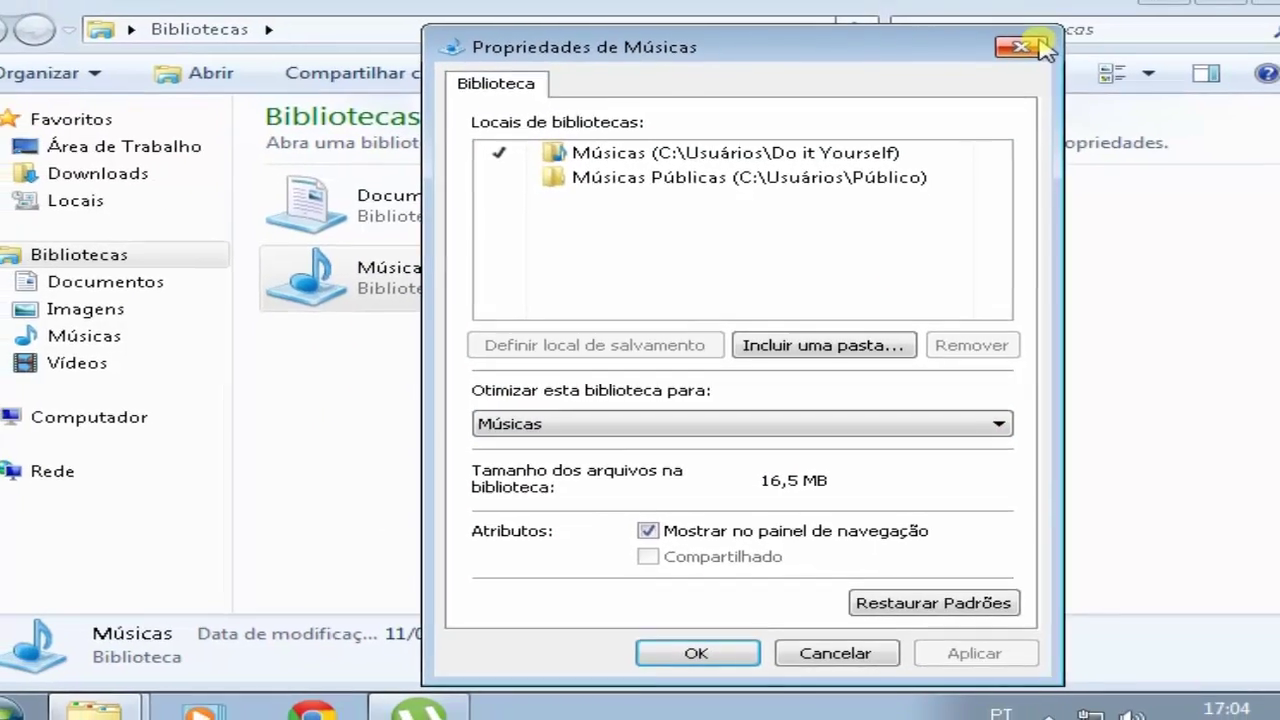
{"action": "left_click", "coordinate": [1040, 42]}
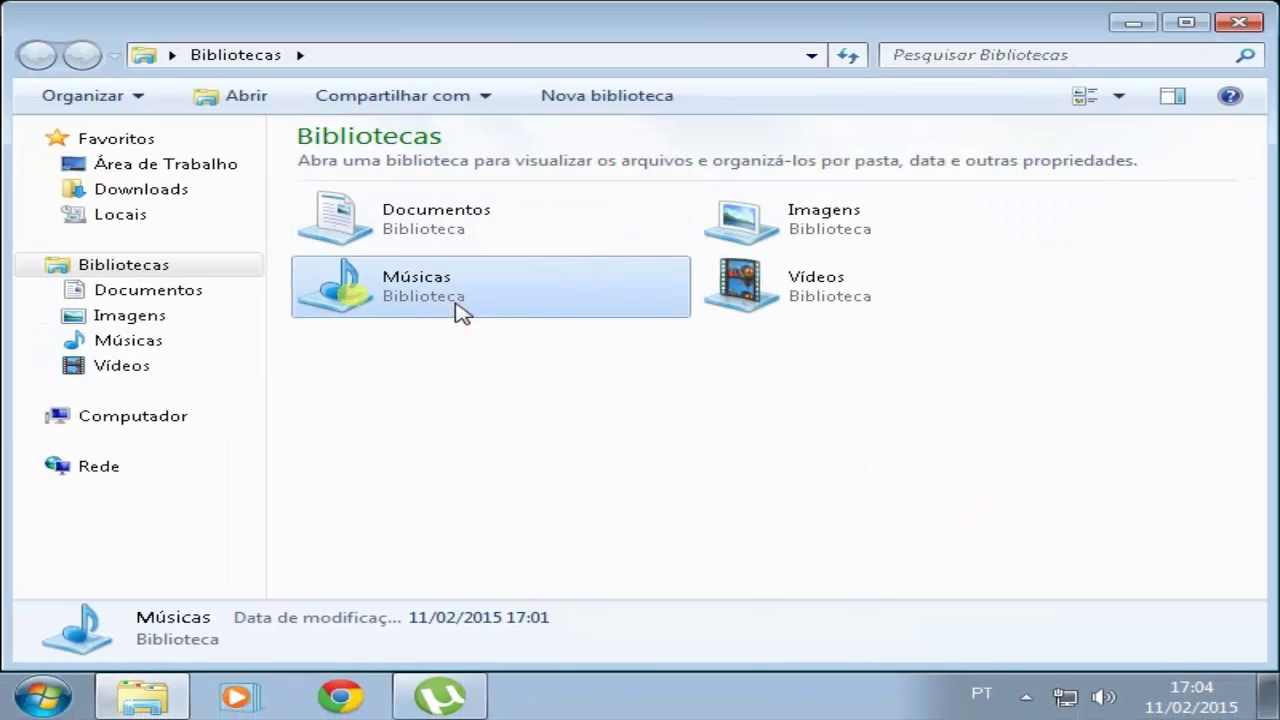
Step: Look at the Vídeos and Imagens libraries, and close the libraries window
{"action": "left_click", "coordinate": [752, 303]}
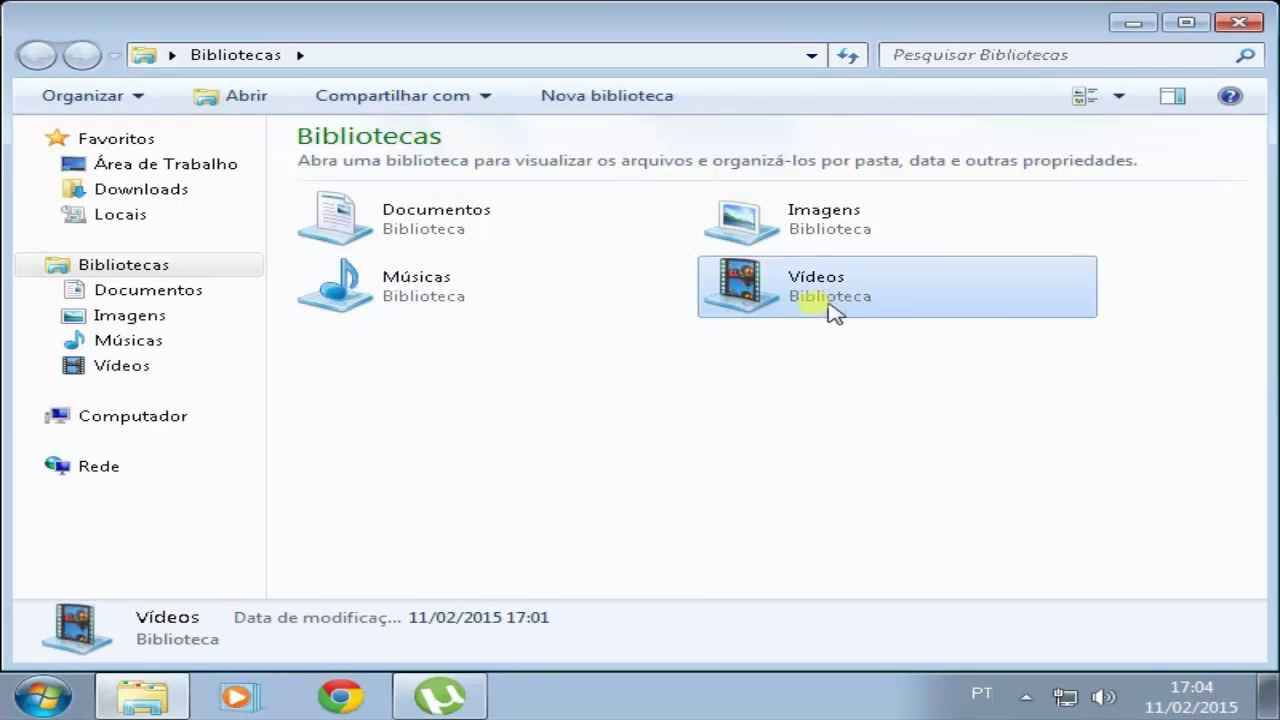
{"action": "left_click", "coordinate": [774, 250]}
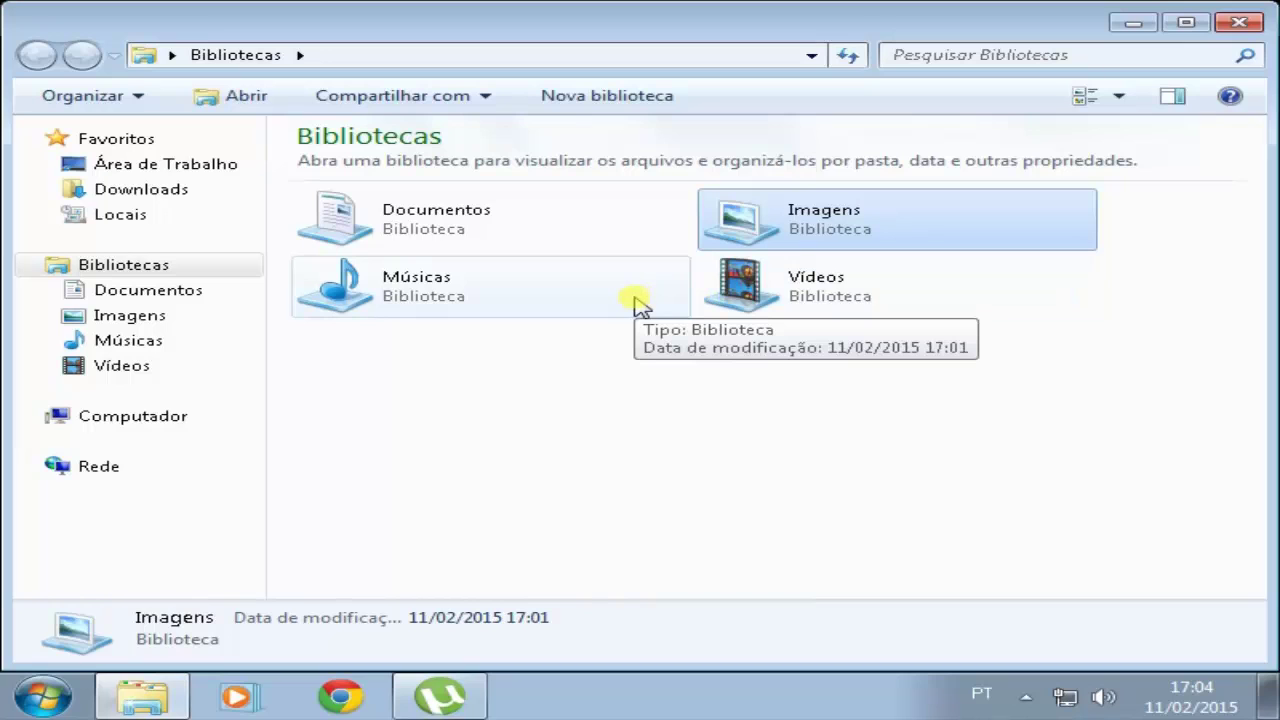
{"action": "left_click", "coordinate": [1252, 28]}
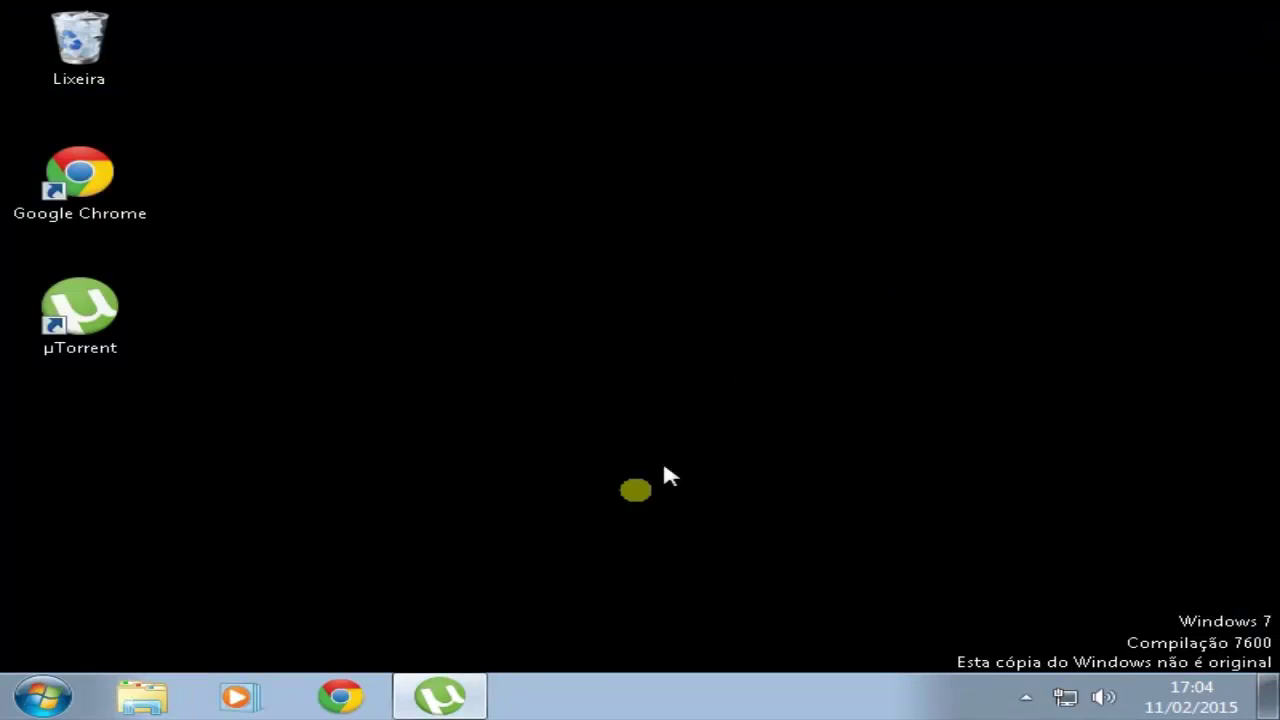
Step: Open Google Chrome and go to google.com.br
{"action": "left_click", "coordinate": [343, 697]}
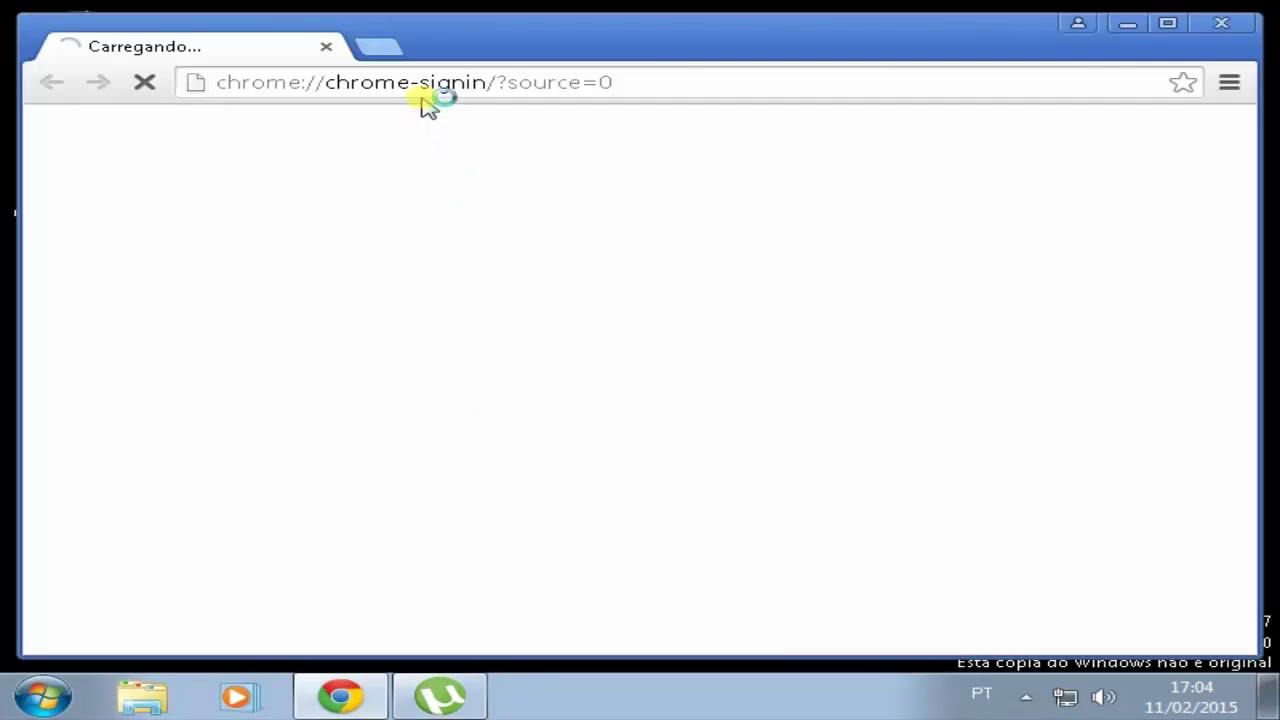
{"action": "left_click", "coordinate": [428, 88]}
{"action": "type", "text": "google.com.be"}
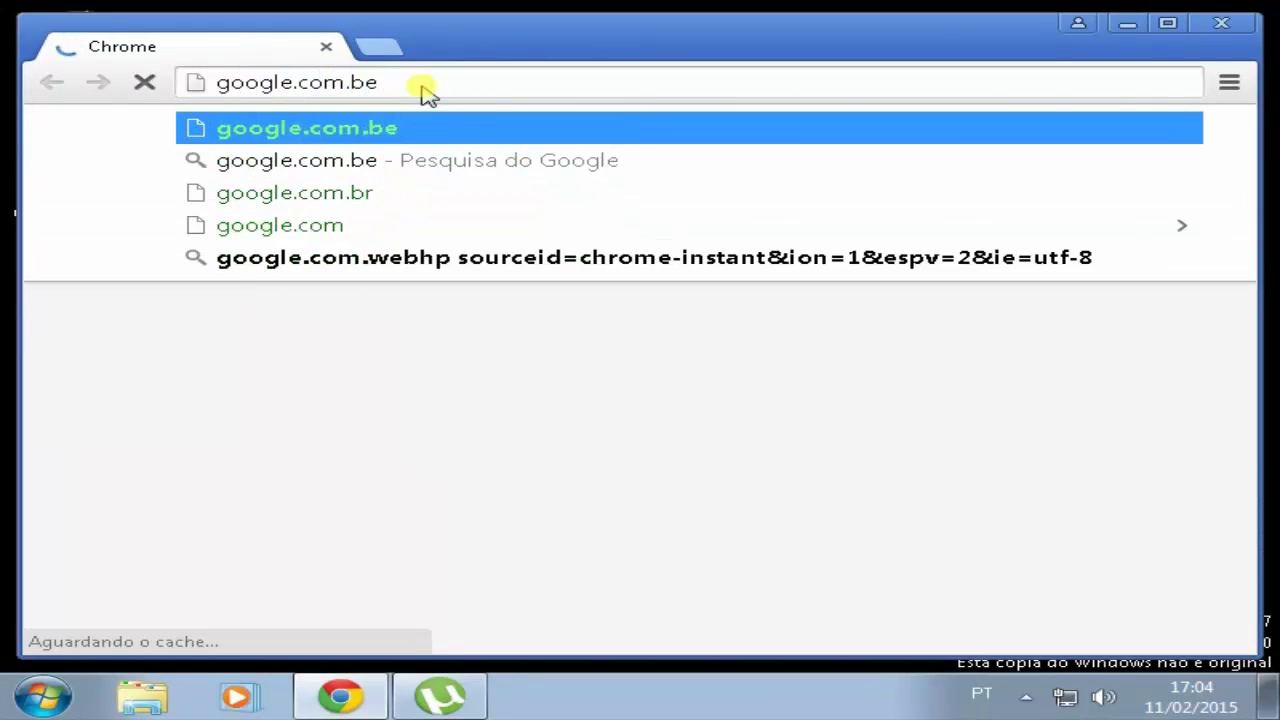
{"action": "key", "text": "BackSpace"}
{"action": "type", "text": "r"}
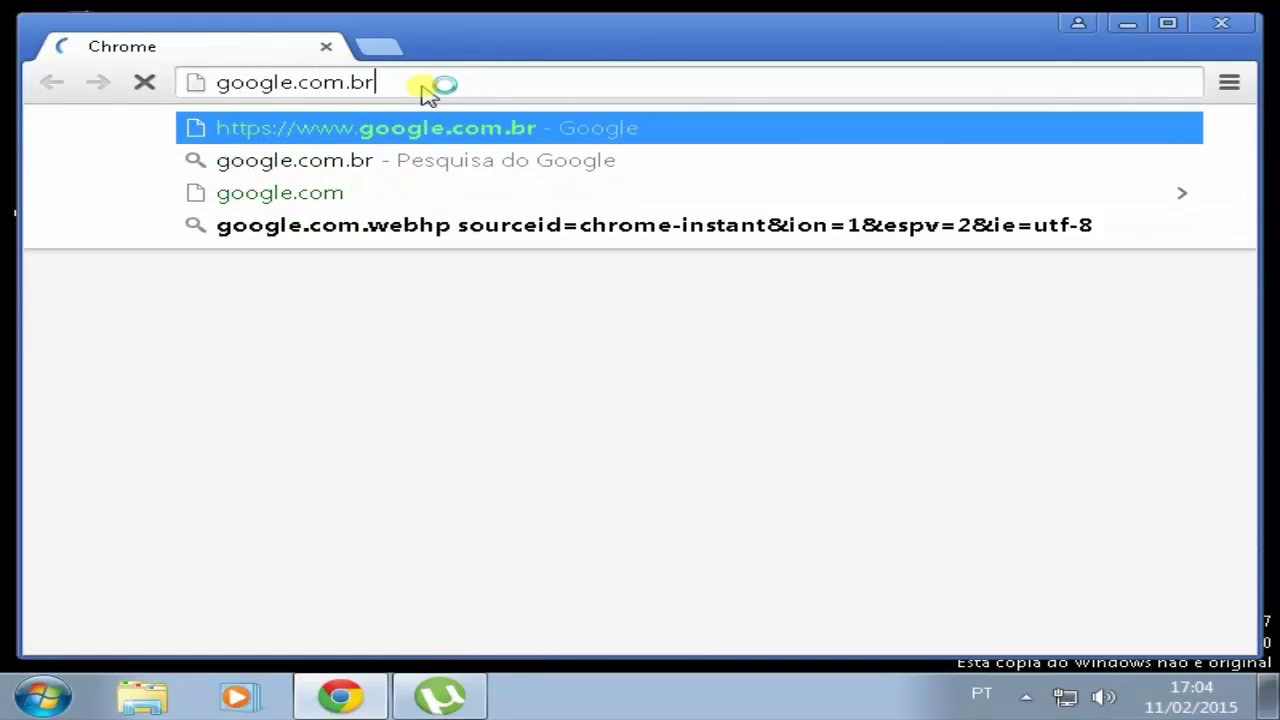
{"action": "key", "text": "Return"}
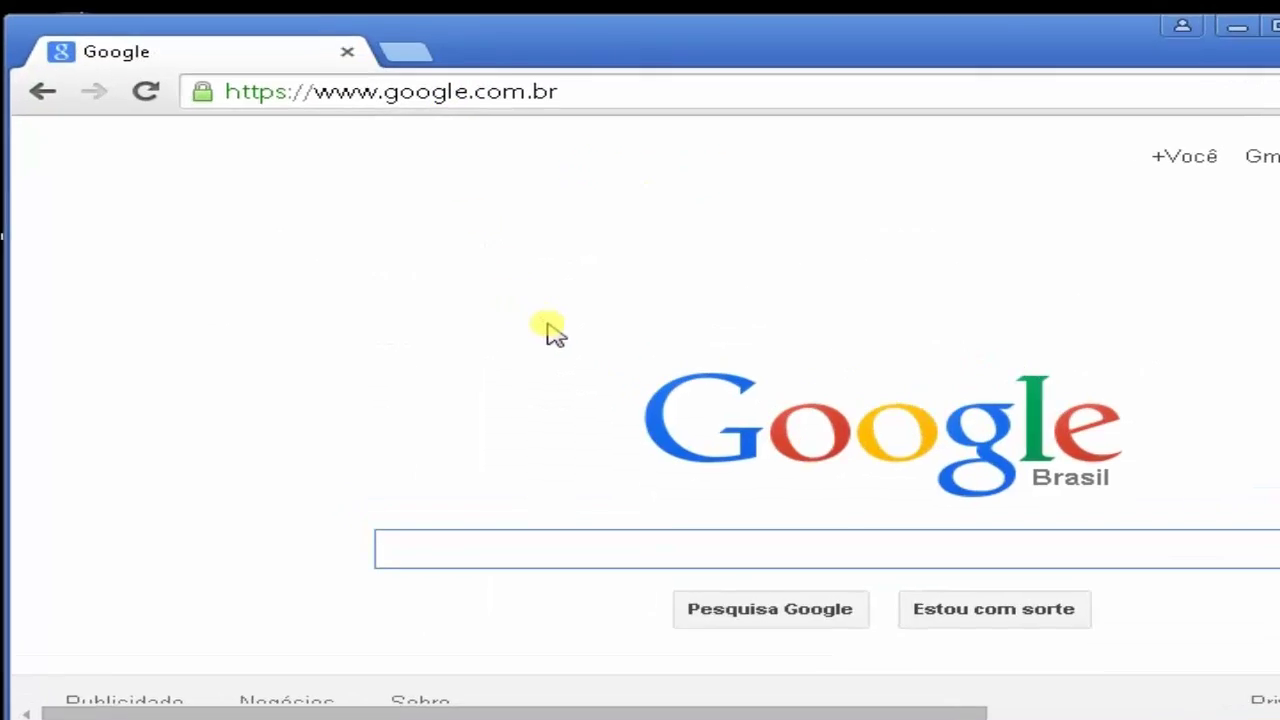
Step: Search Google for "library icon changer"
{"action": "type", "text": "library i"}
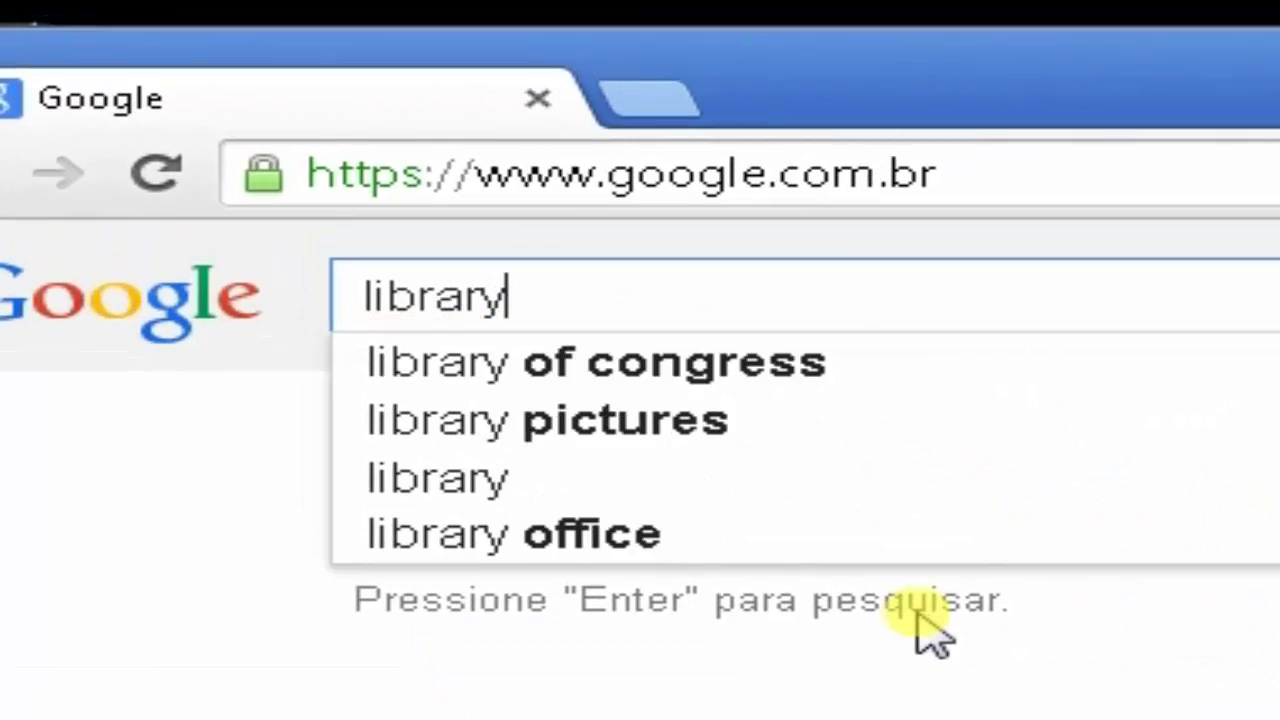
{"action": "type", "text": "con "}
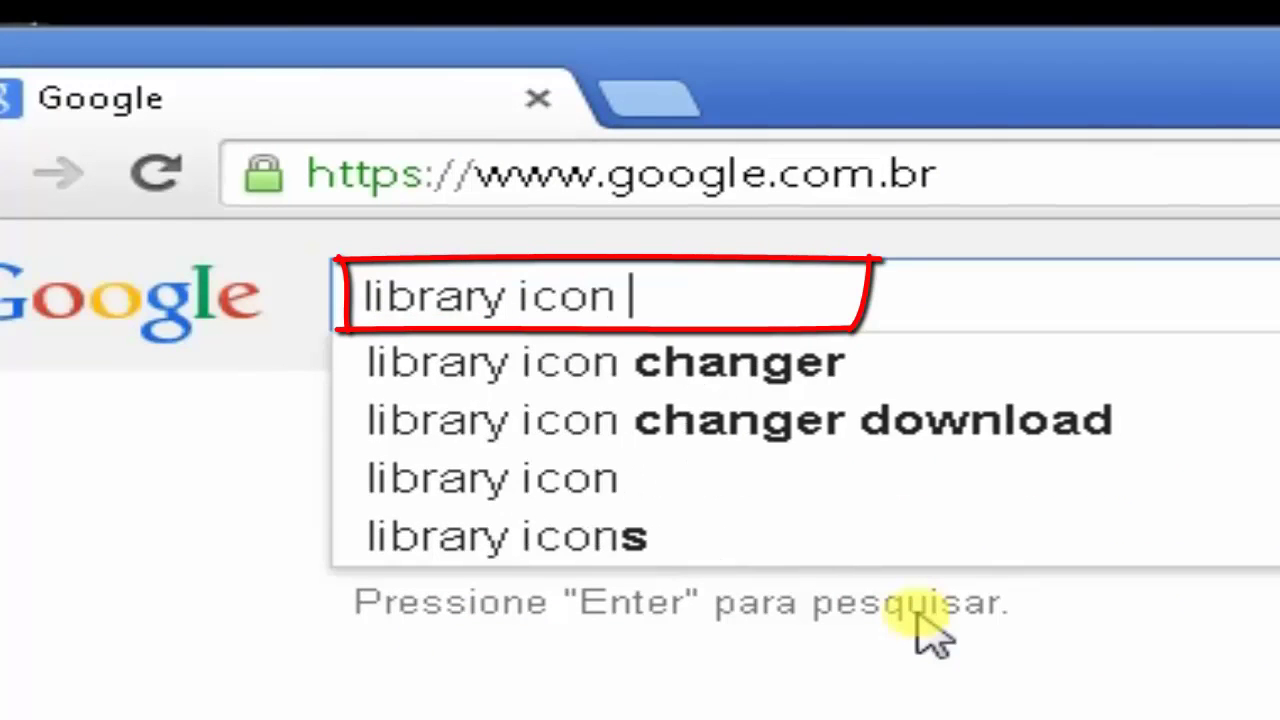
{"action": "type", "text": "changer"}
{"action": "key", "text": "Return"}
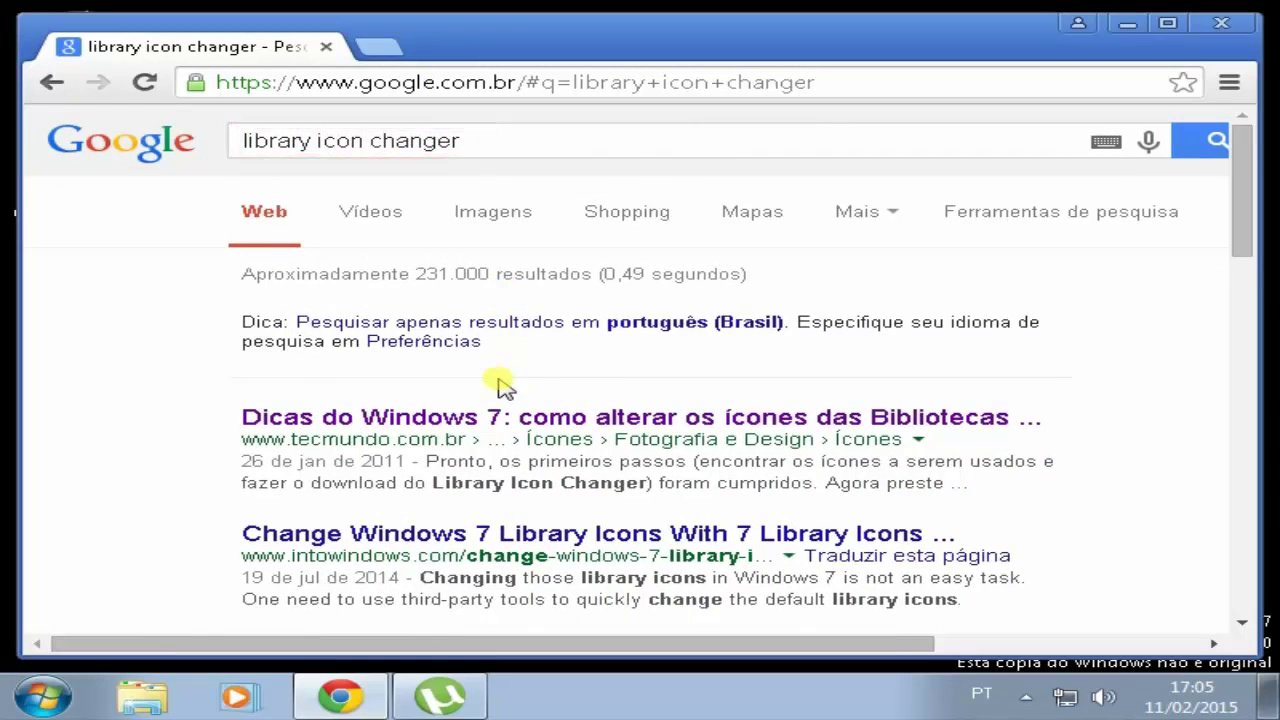
Step: Open the search result "library icon changer by deskmodder on DeviantArt"
{"action": "scroll", "coordinate": [500, 386], "scroll_direction": "down", "scroll_amount": 1}
{"action": "scroll", "coordinate": [500, 386], "scroll_direction": "down", "scroll_amount": 2}
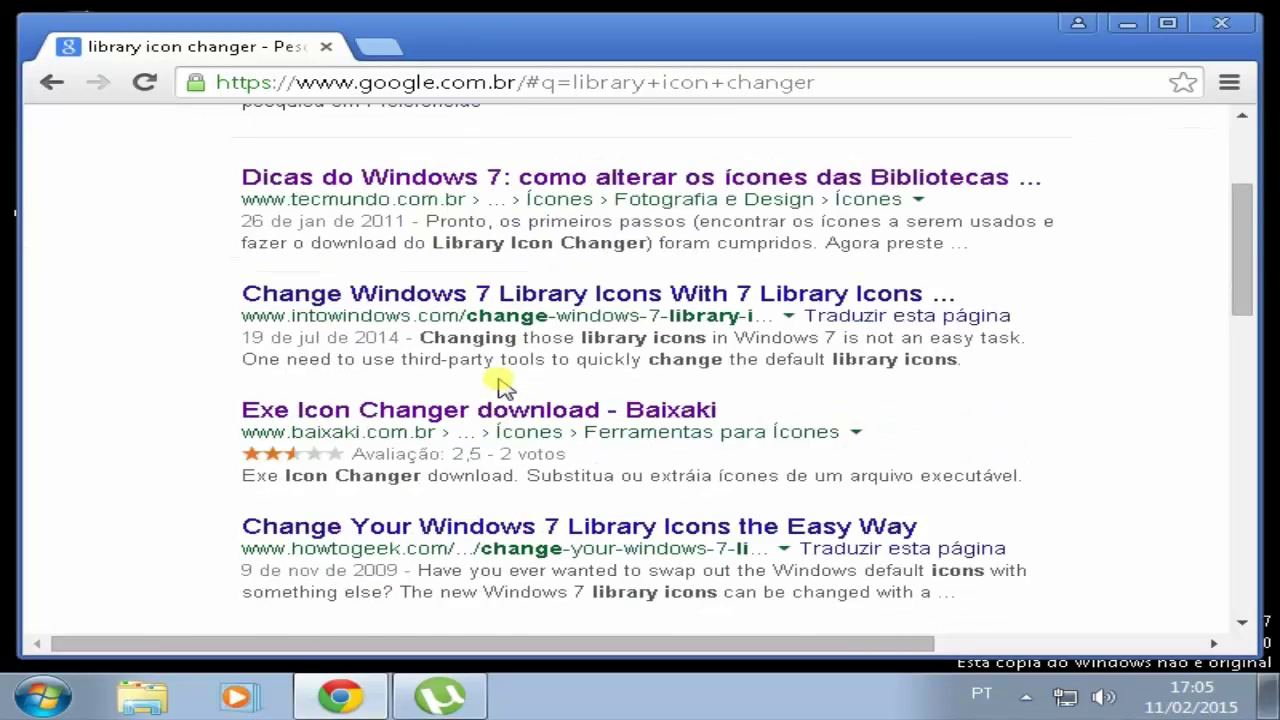
{"action": "scroll", "coordinate": [555, 540], "scroll_direction": "down", "scroll_amount": 1}
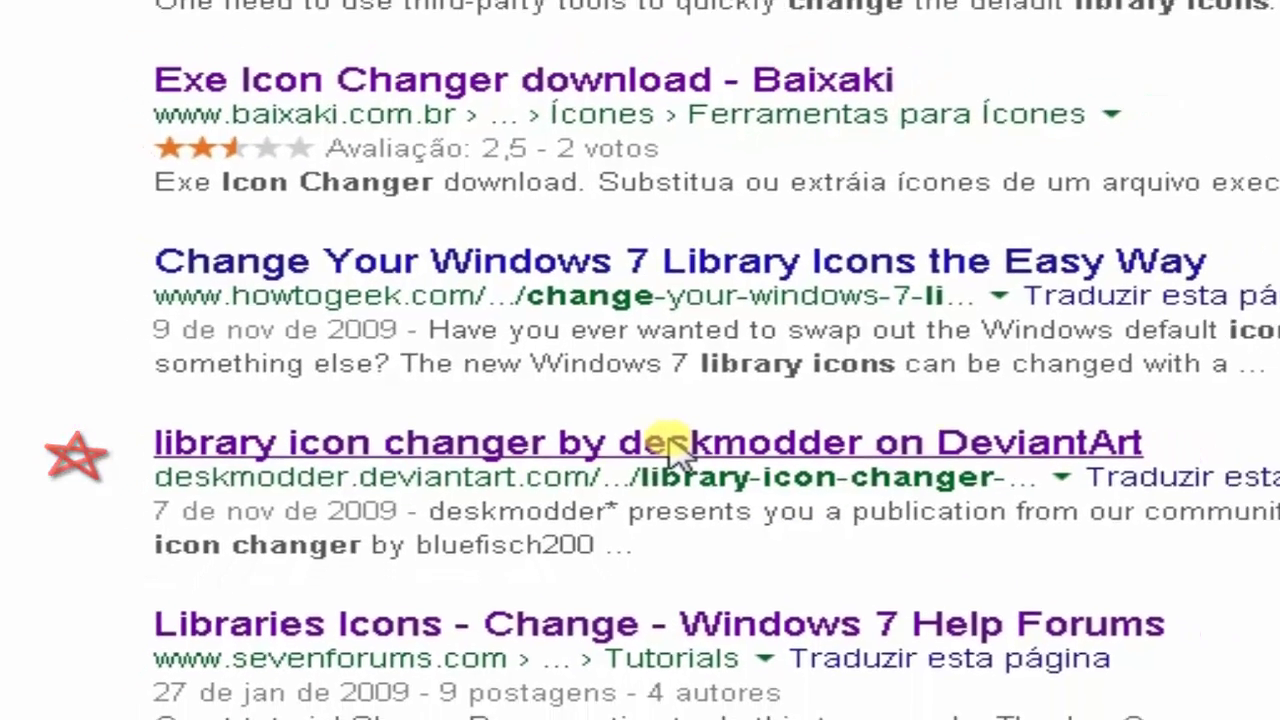
{"action": "left_click", "coordinate": [702, 455]}
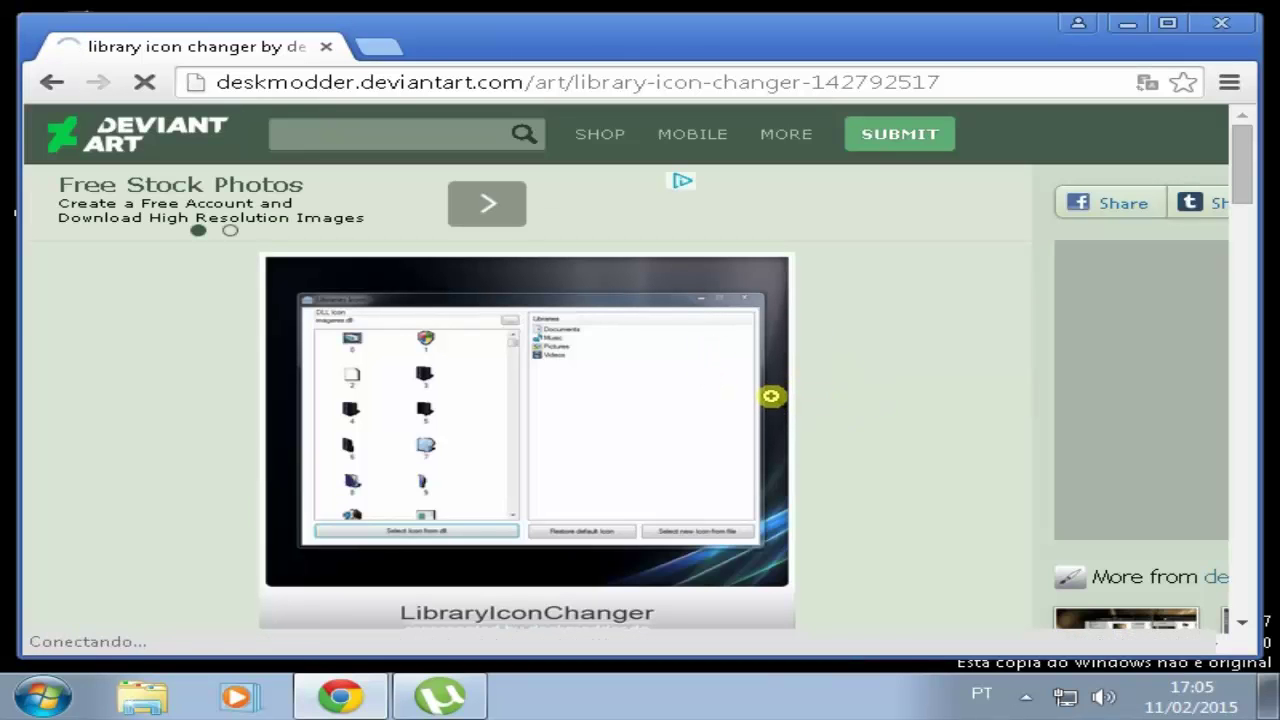
Step: Follow the library icon changer link in the description to bluefisch200's page and bring its ZIP download into view
{"action": "scroll", "coordinate": [774, 387], "scroll_direction": "down", "scroll_amount": 5}
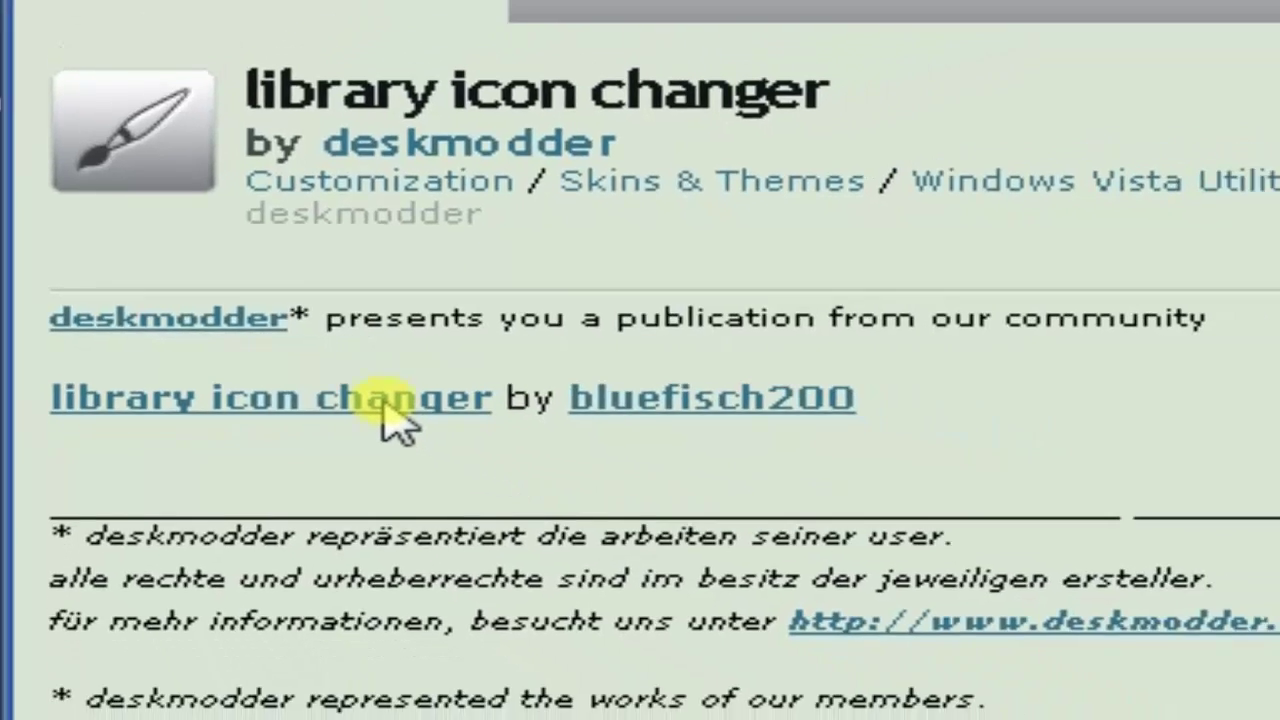
{"action": "left_click", "coordinate": [476, 428]}
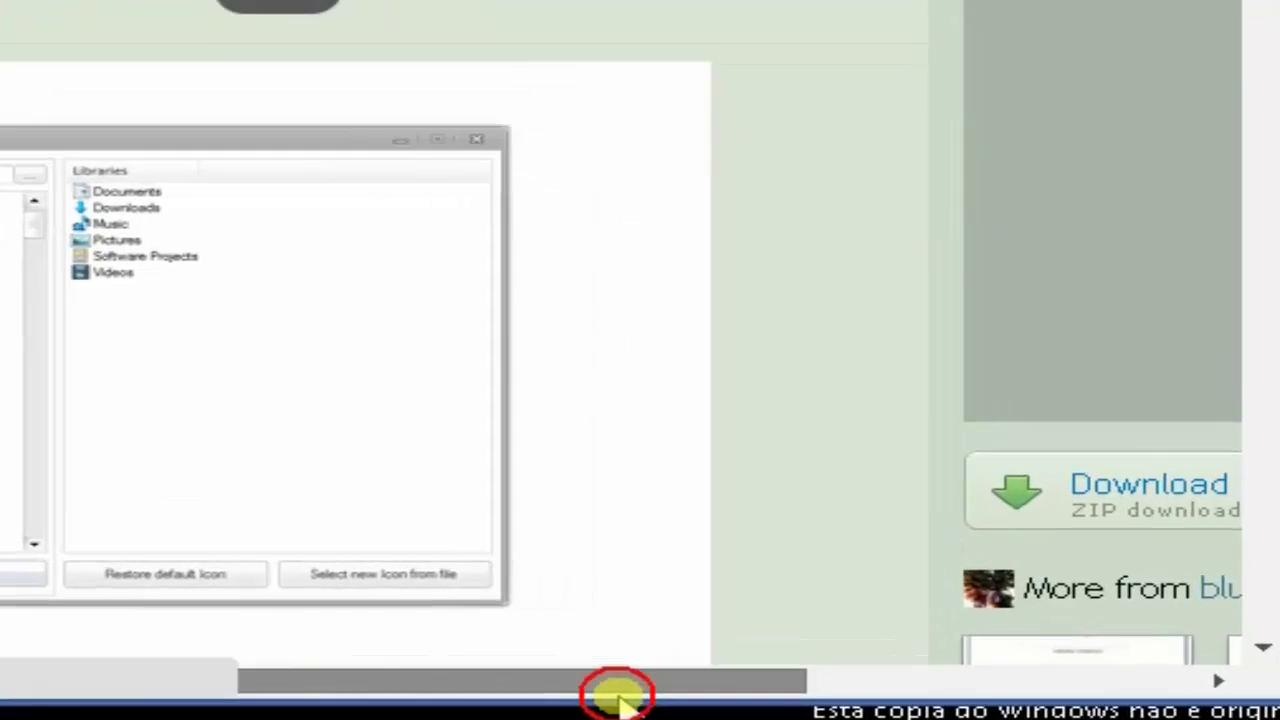
{"action": "left_click_drag", "start_coordinate": [828, 653], "coordinate": [895, 653]}
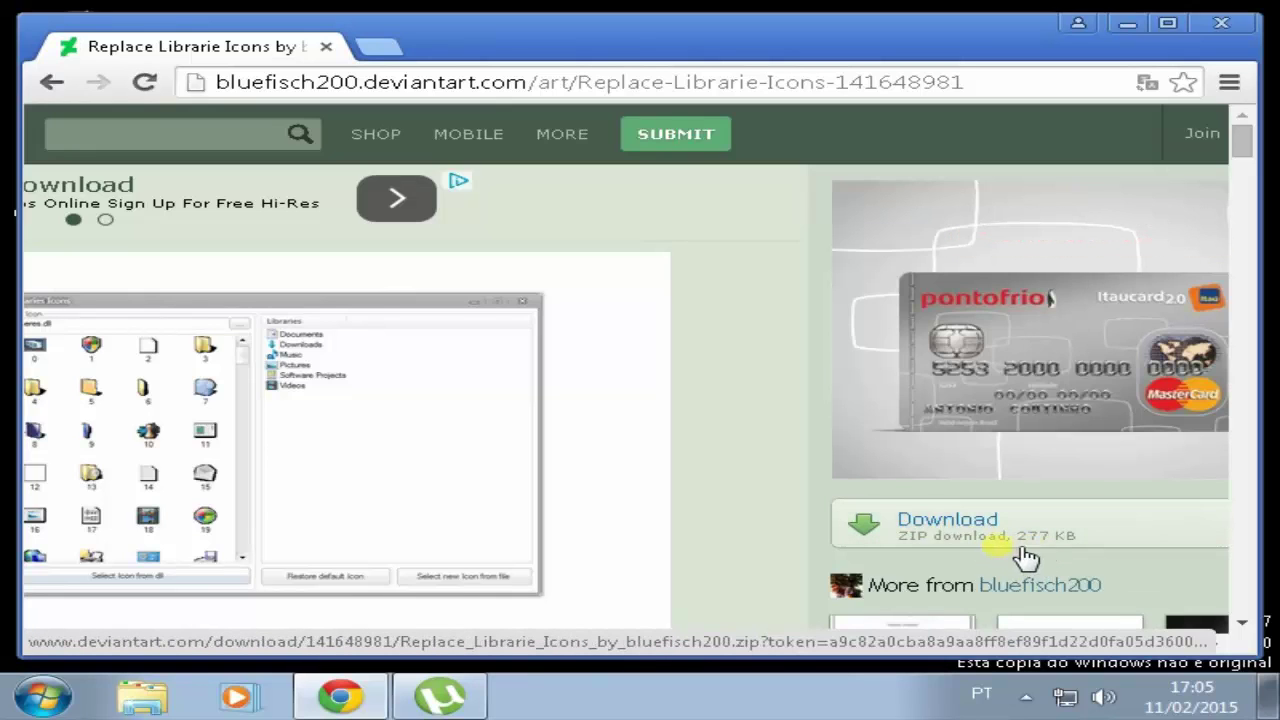
Step: Close Chrome and open the Downloads folder in Windows Explorer
{"action": "left_click", "coordinate": [1222, 23]}
{"action": "left_click", "coordinate": [112, 700]}
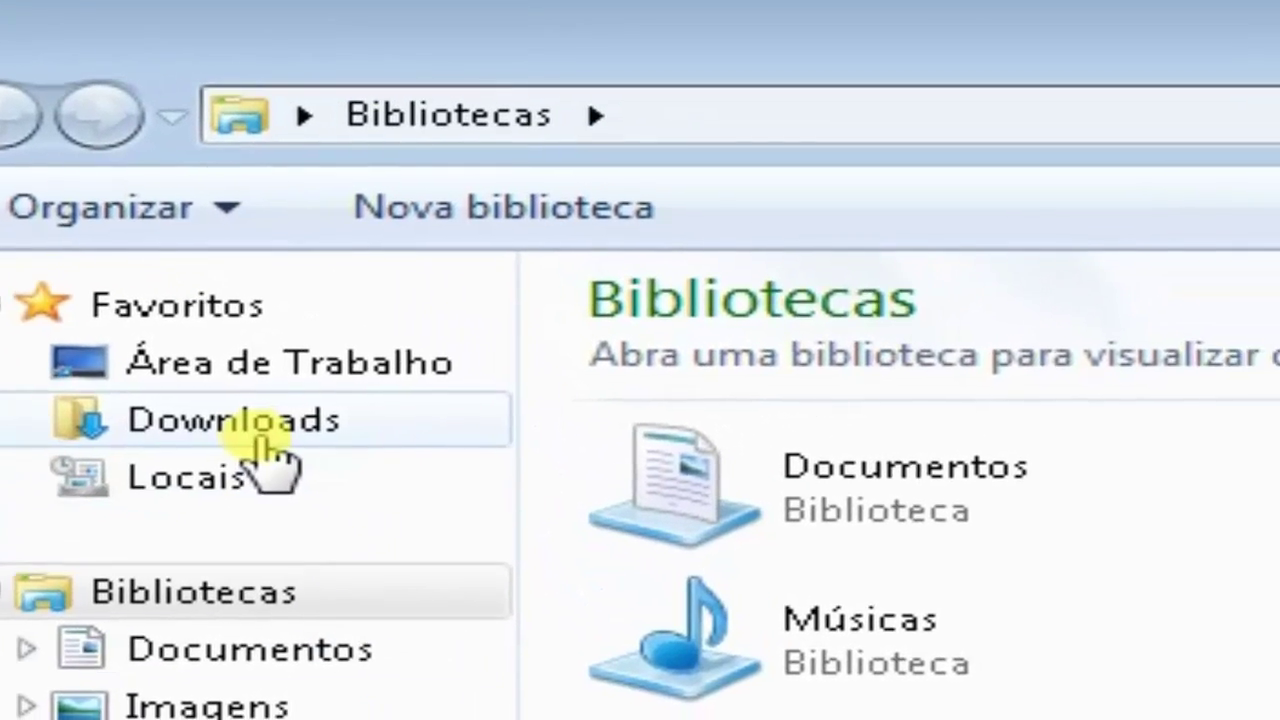
{"action": "left_click", "coordinate": [265, 440]}
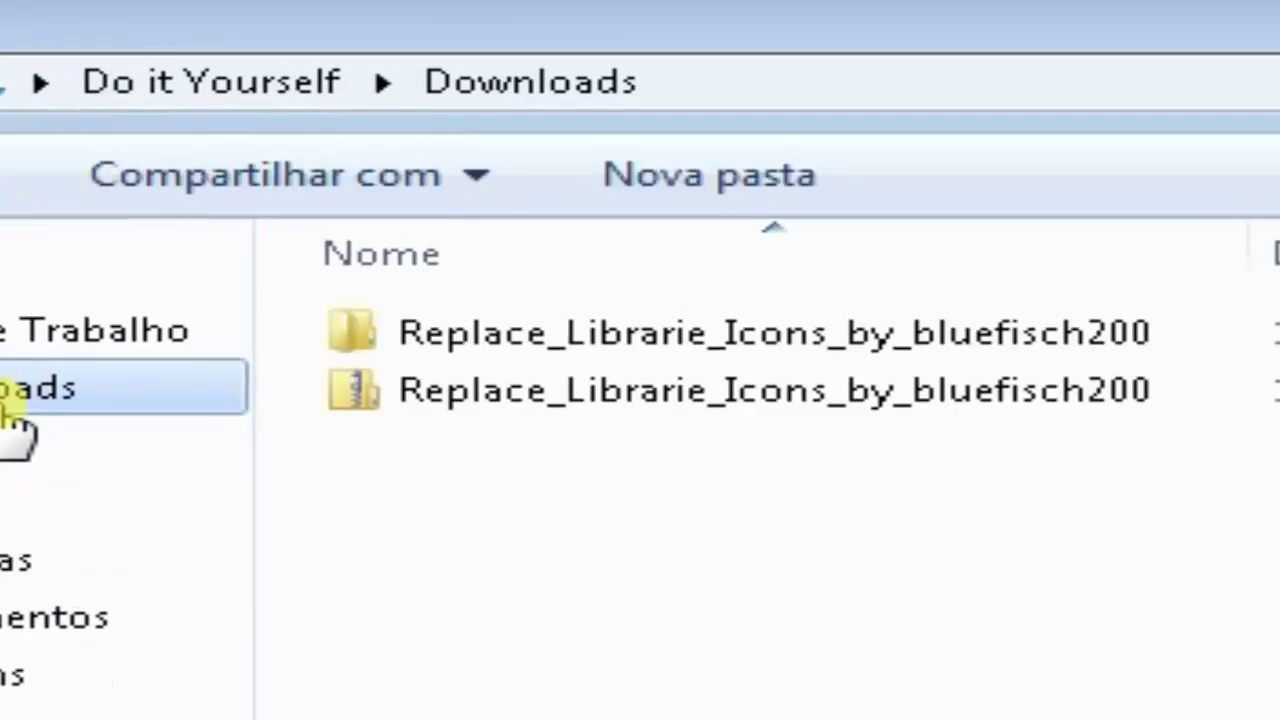
Step: Open the extracted Replace_Librarie_Icons_by_bluefisch200 folder and run LibraryIconChanger, allowing it to execute
{"action": "right_click", "coordinate": [429, 392]}
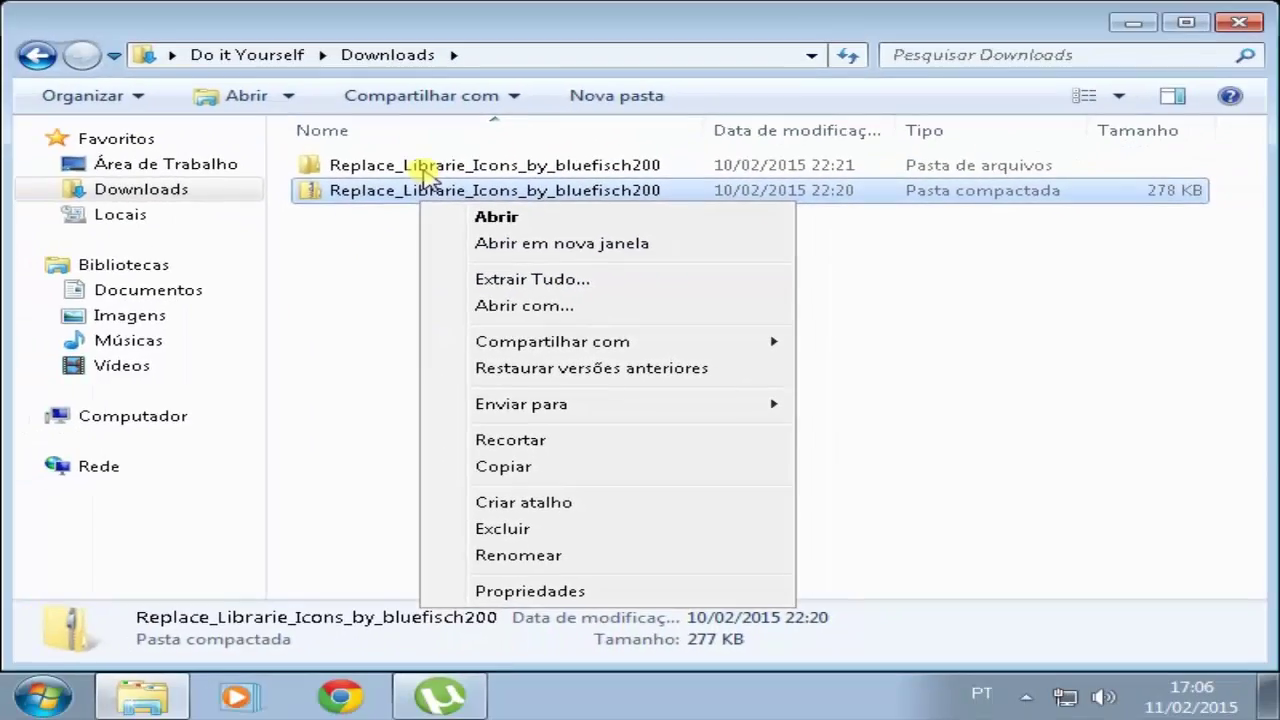
{"action": "left_click", "coordinate": [375, 117]}
{"action": "double_click", "coordinate": [375, 117]}
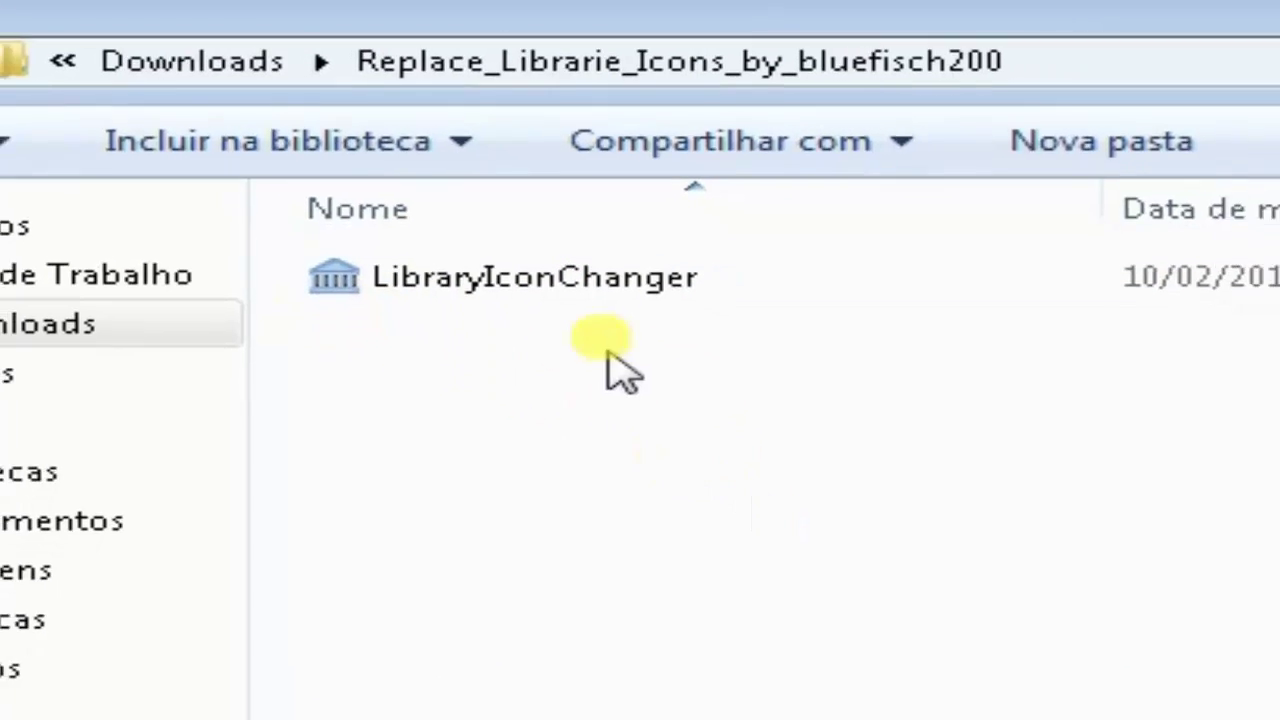
{"action": "double_click", "coordinate": [590, 285]}
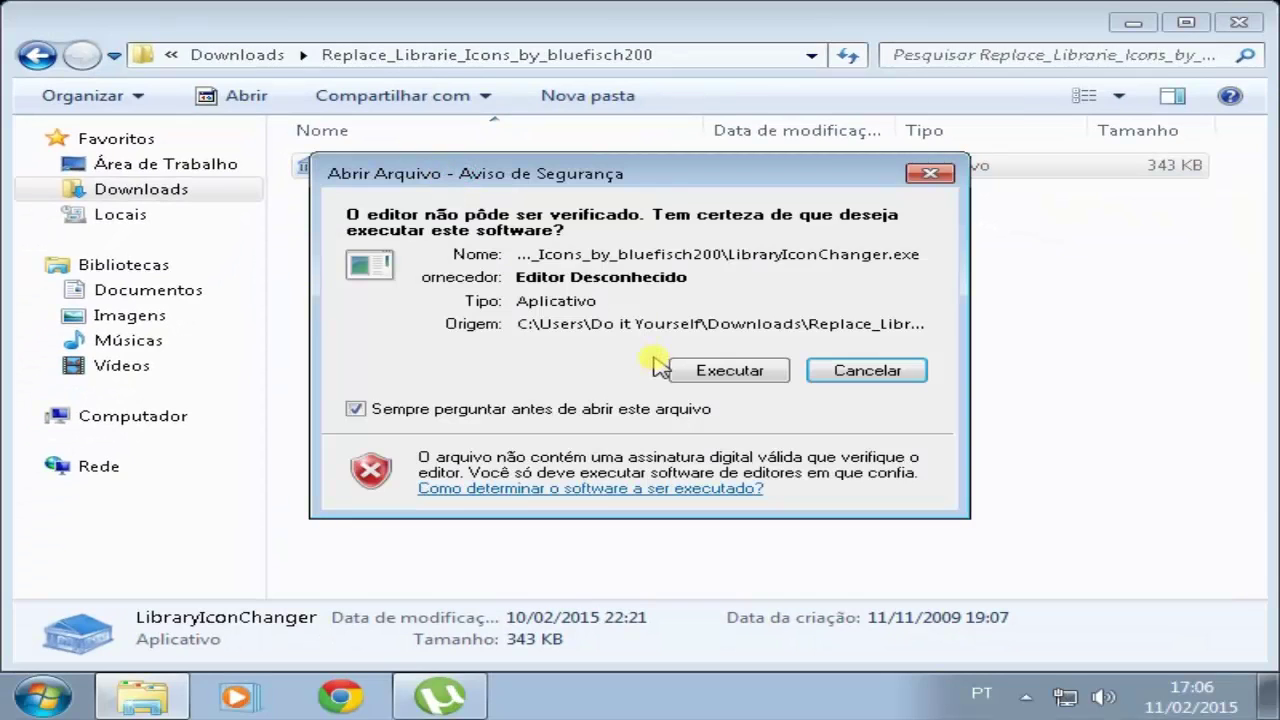
{"action": "left_click", "coordinate": [717, 375]}
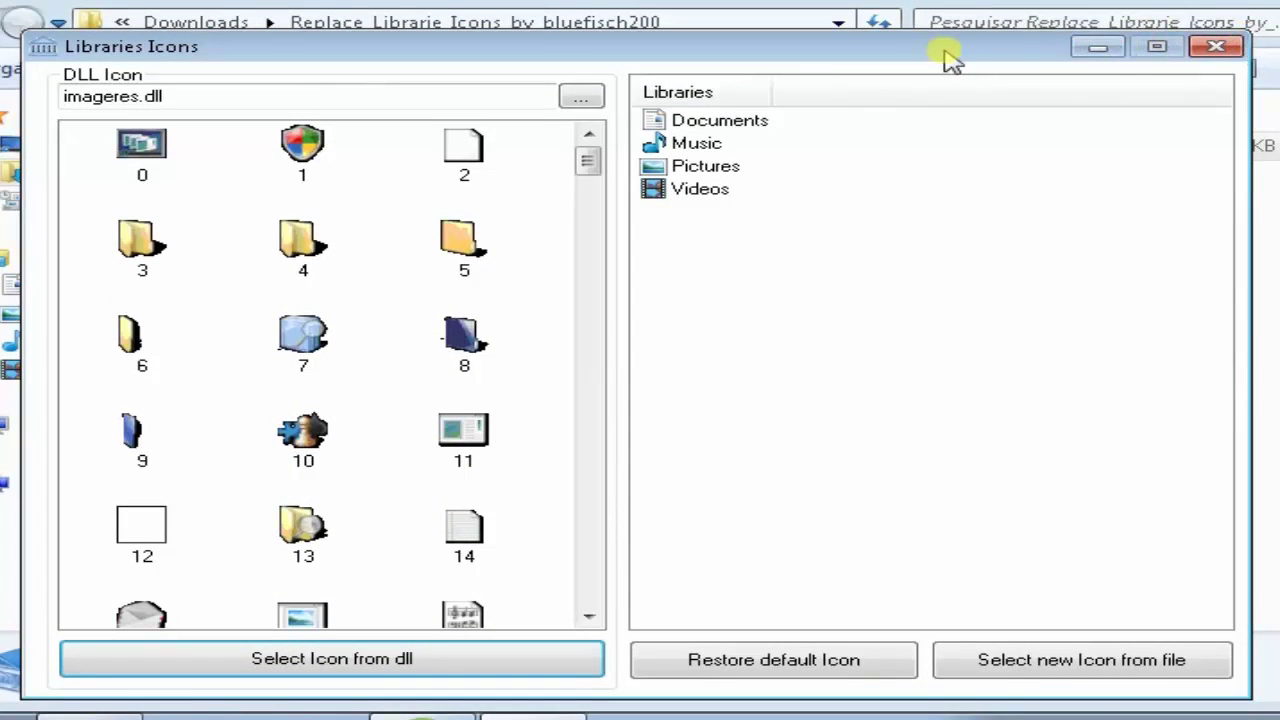
Step: Move the Libraries Icons window aside and browse the icons available in imageres.dll
{"action": "left_click_drag", "start_coordinate": [948, 58], "coordinate": [1207, 47]}
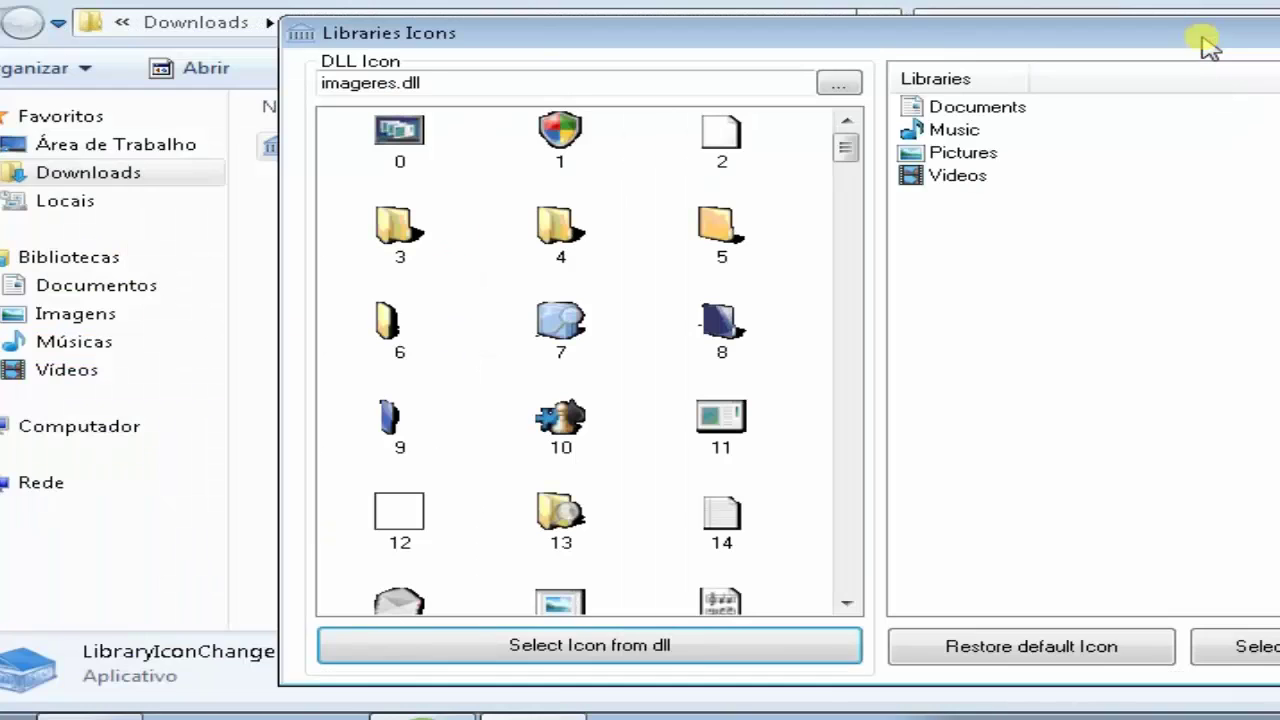
{"action": "left_click_drag", "start_coordinate": [852, 146], "coordinate": [868, 292]}
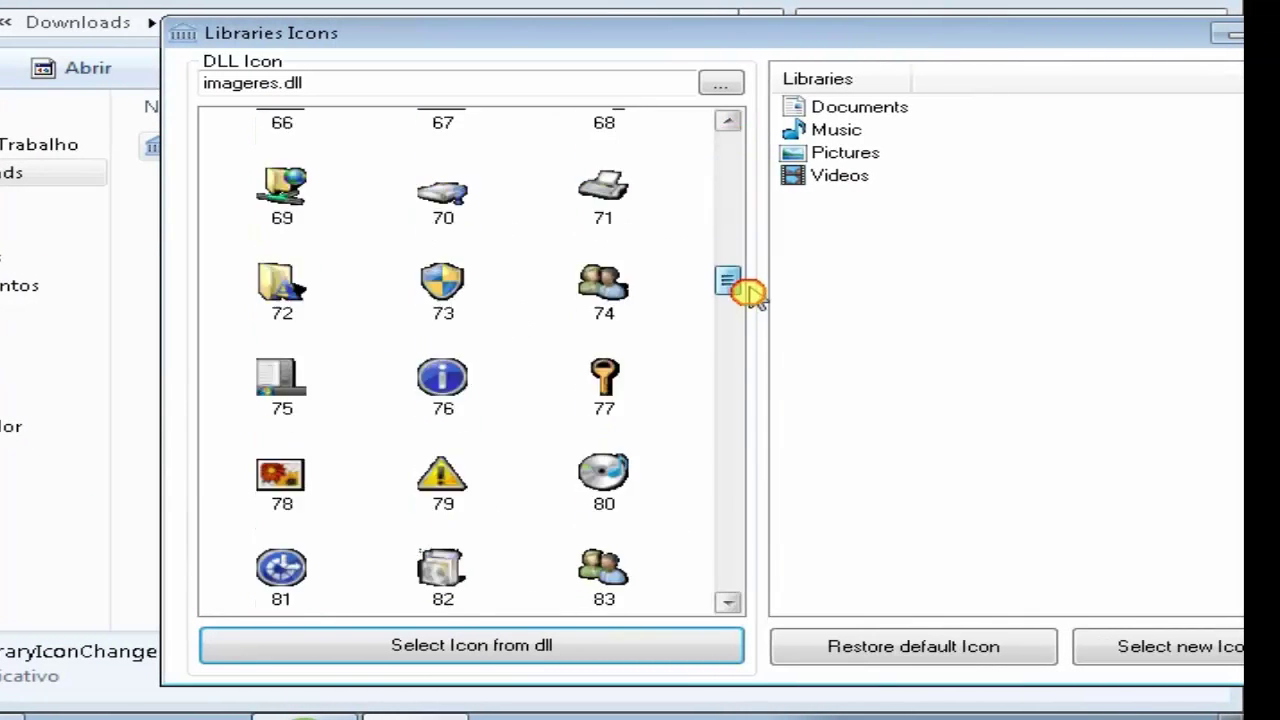
{"action": "left_click_drag", "start_coordinate": [748, 292], "coordinate": [814, 127]}
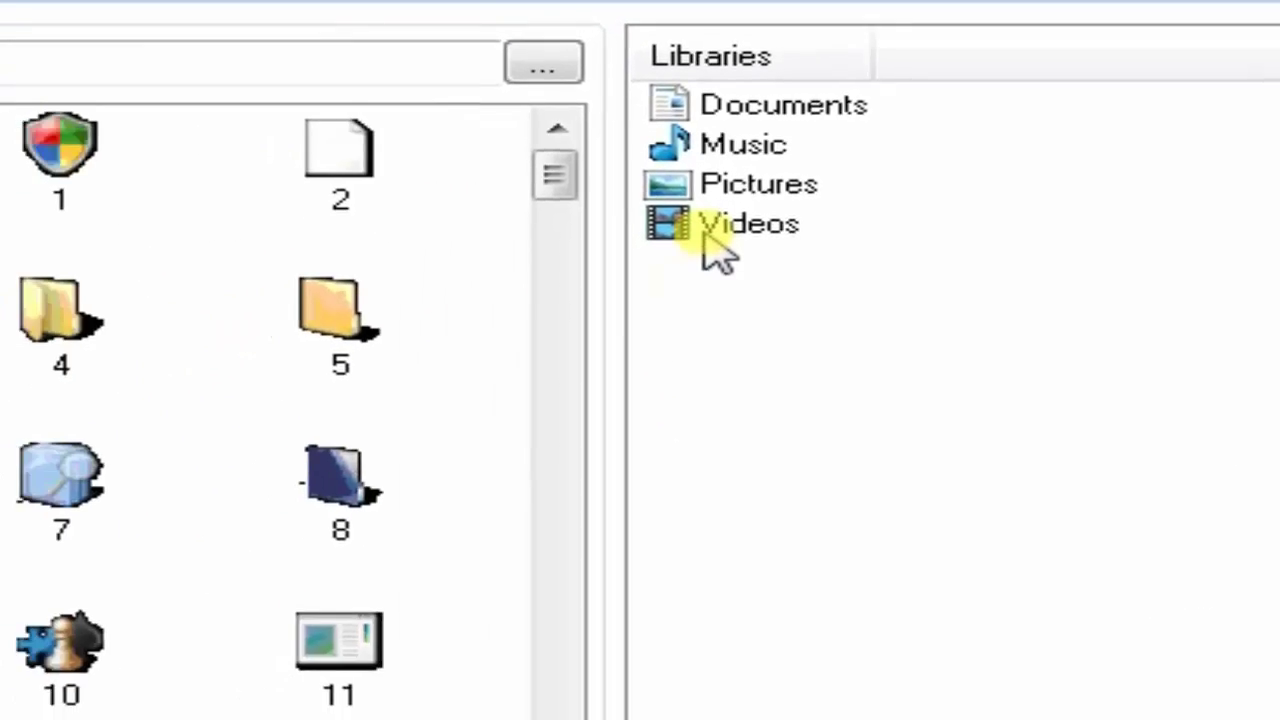
Step: Assign icon 34, the DVD-RAM disc from imageres.dll, to the Videos library
{"action": "left_click", "coordinate": [420, 340]}
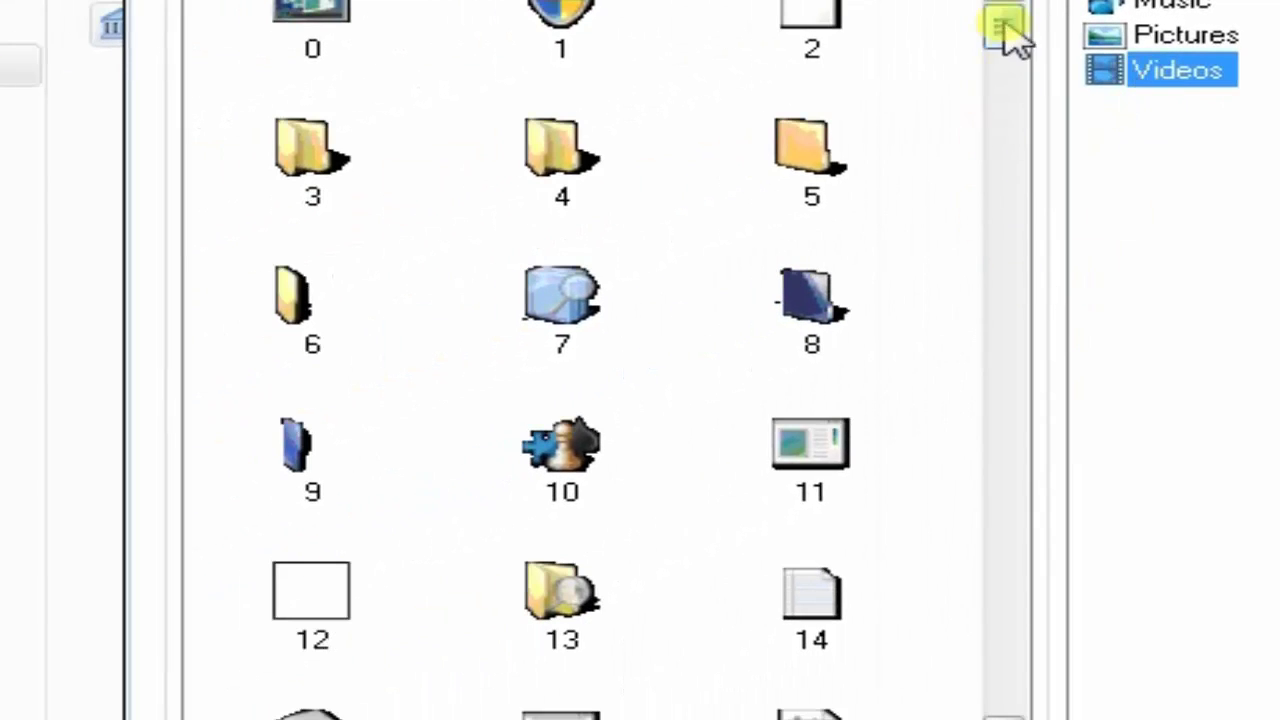
{"action": "left_click_drag", "start_coordinate": [1001, 25], "coordinate": [1020, 98]}
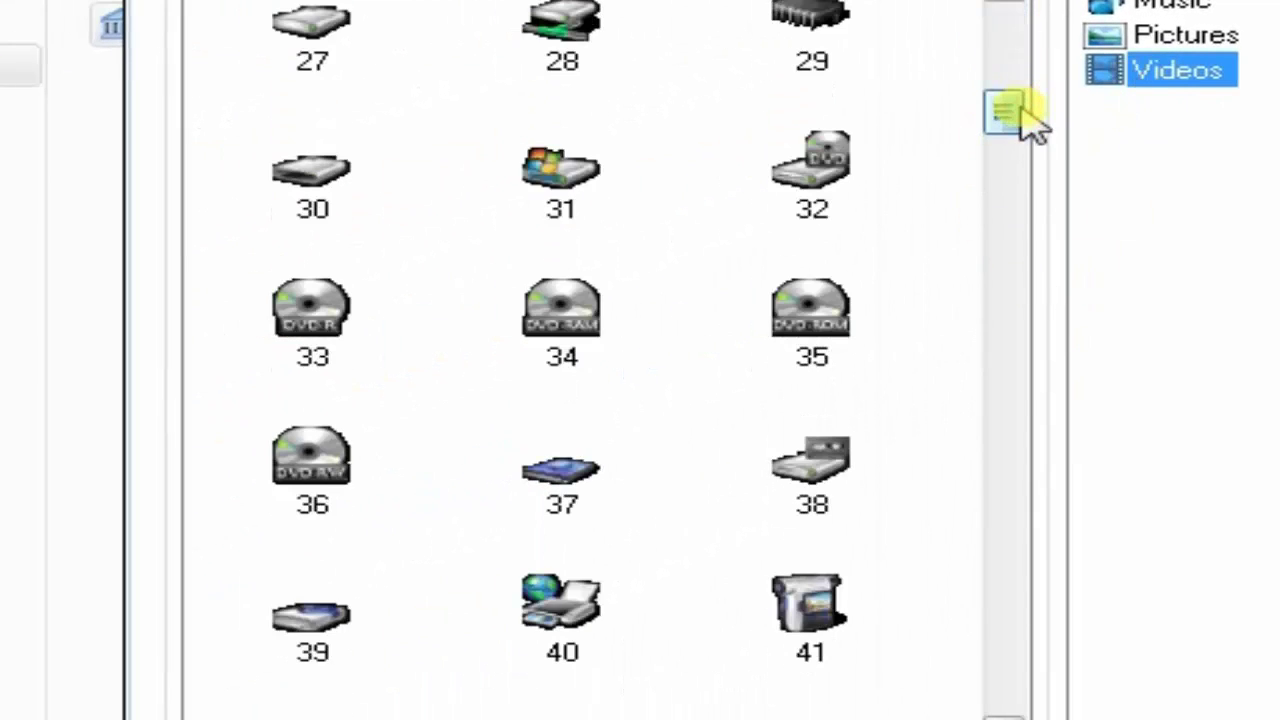
{"action": "left_click", "coordinate": [595, 305]}
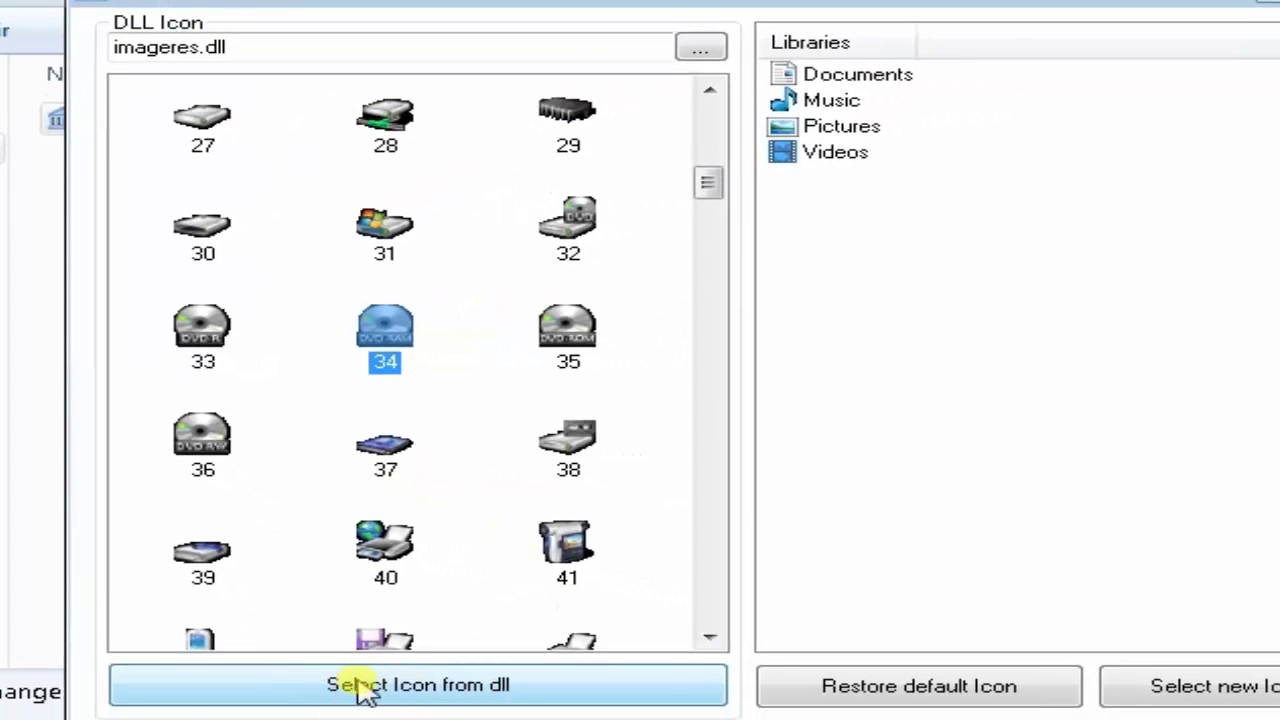
{"action": "left_click", "coordinate": [420, 685]}
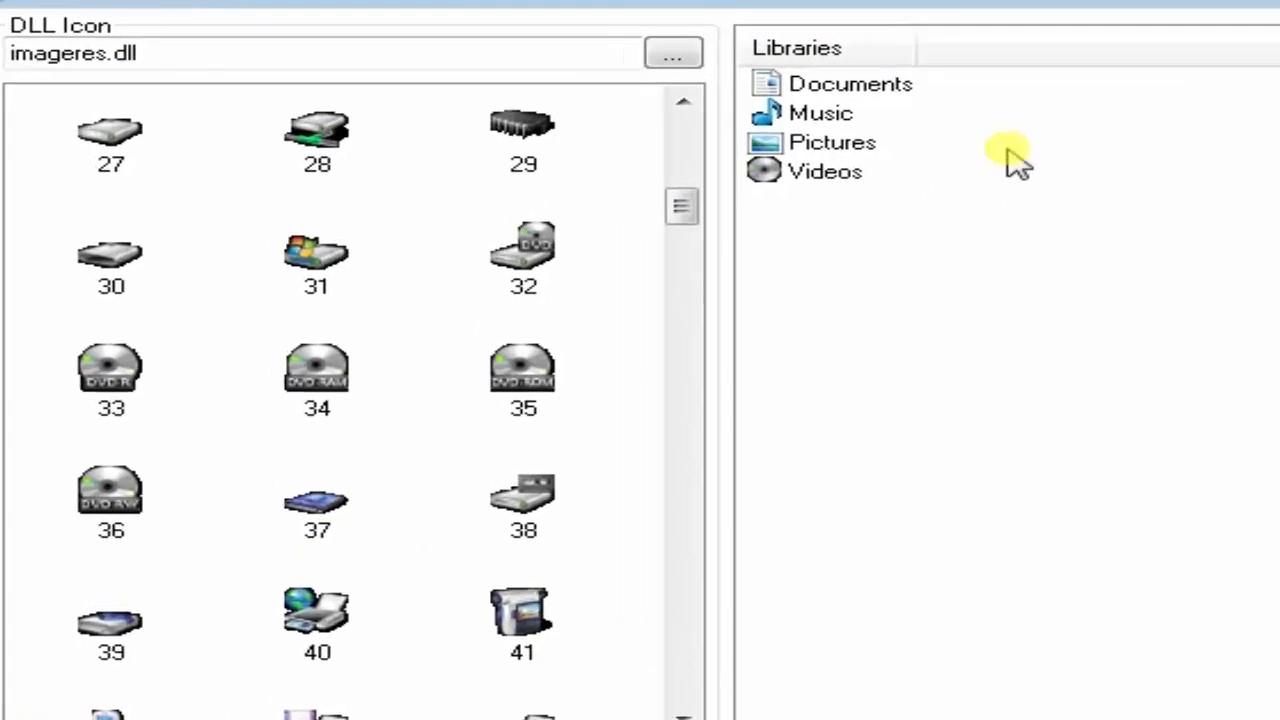
Step: Assign icon 65, the orange picture from imageres.dll, to the Pictures library
{"action": "left_click", "coordinate": [785, 295]}
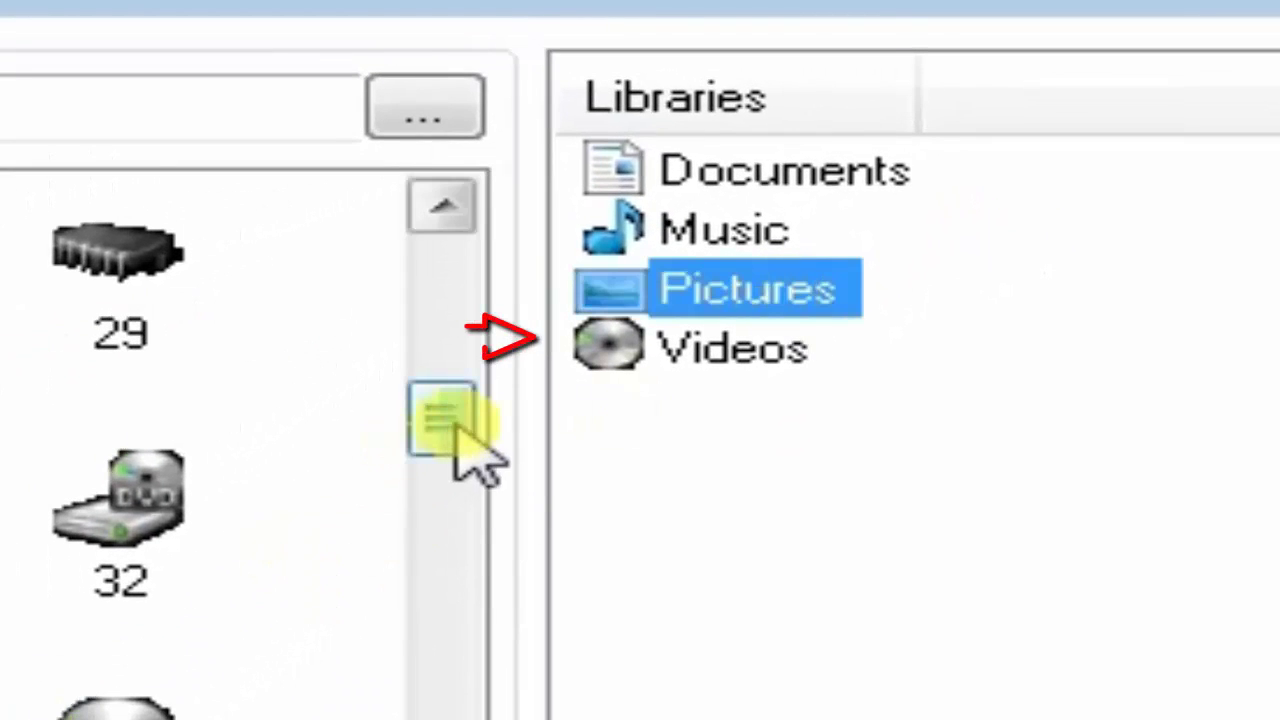
{"action": "left_click_drag", "start_coordinate": [443, 432], "coordinate": [442, 487]}
{"action": "left_click_drag", "start_coordinate": [506, 428], "coordinate": [505, 497]}
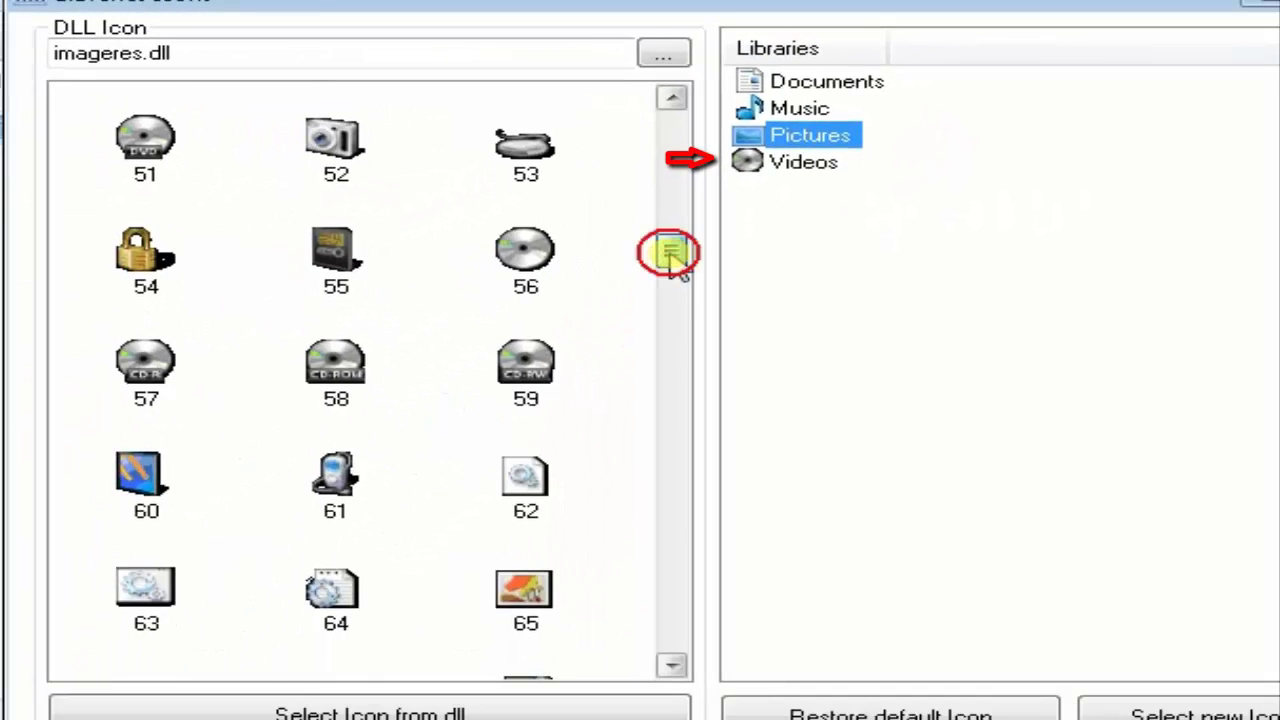
{"action": "left_click_drag", "start_coordinate": [672, 268], "coordinate": [671, 277]}
{"action": "left_click", "coordinate": [538, 200]}
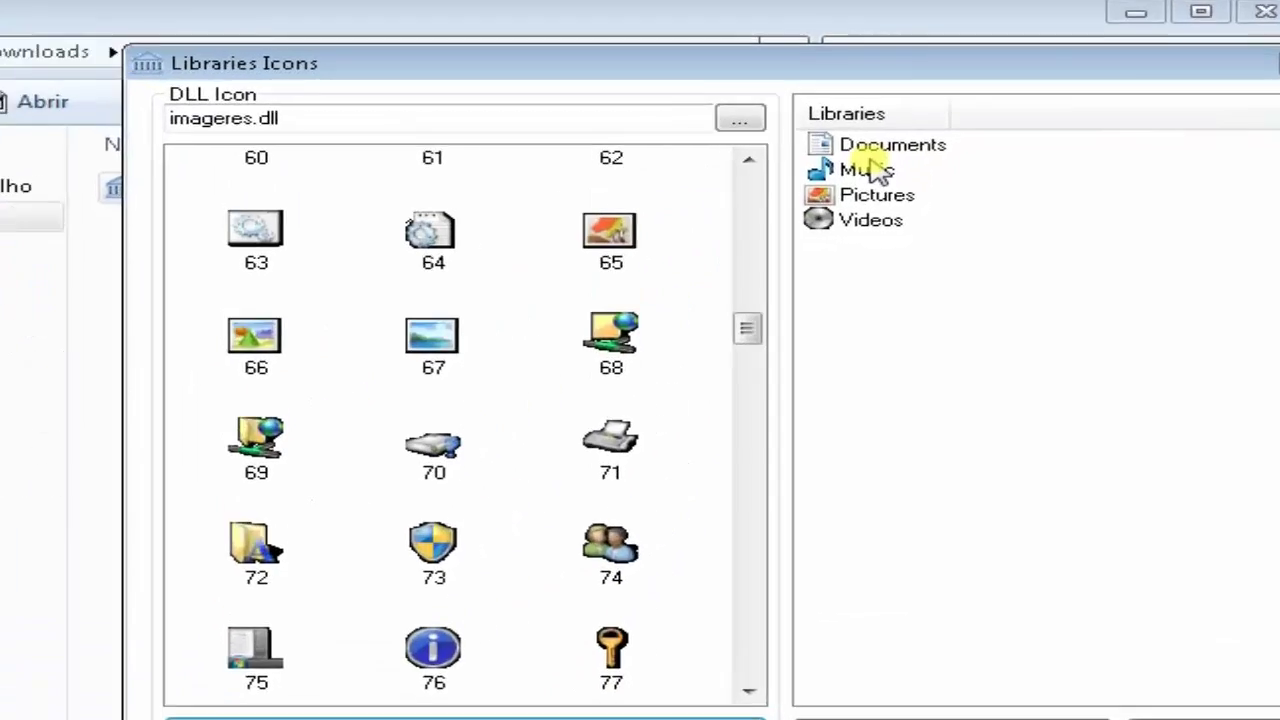
Step: Assign icon 161, the red X from imageres.dll, to the Music library
{"action": "left_click", "coordinate": [915, 151]}
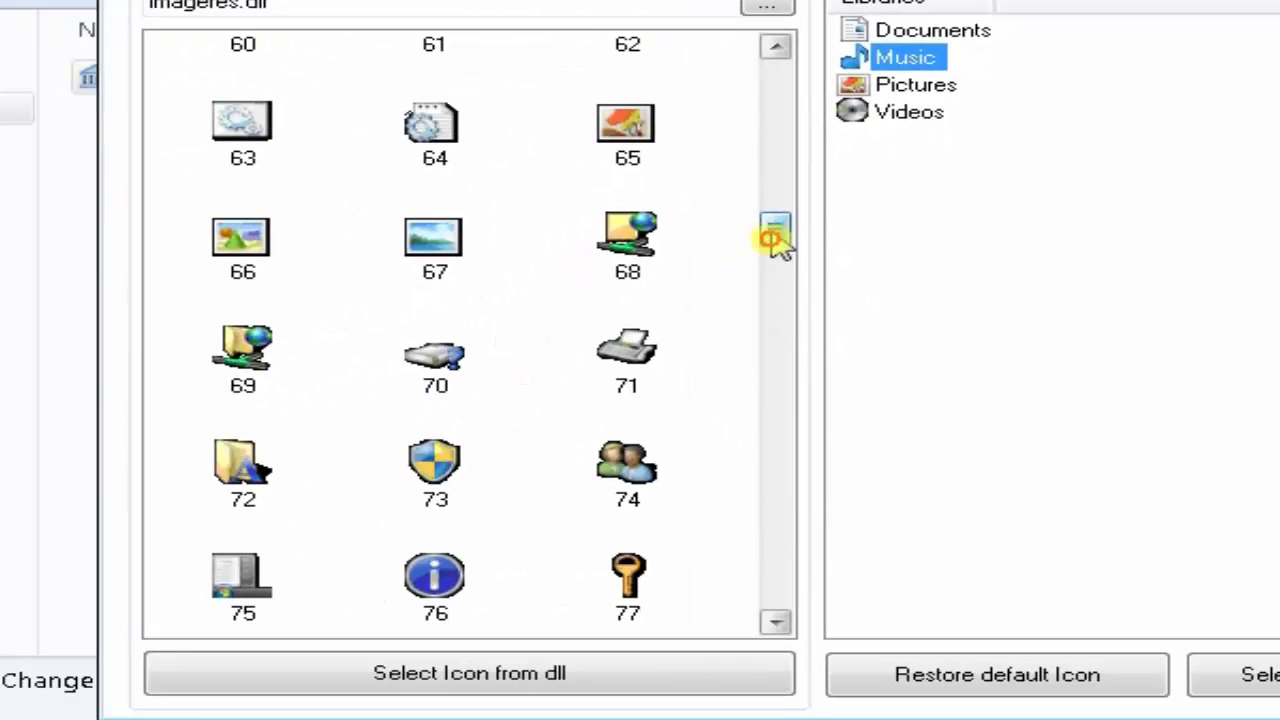
{"action": "left_click_drag", "start_coordinate": [775, 240], "coordinate": [772, 470]}
{"action": "left_click", "coordinate": [626, 252]}
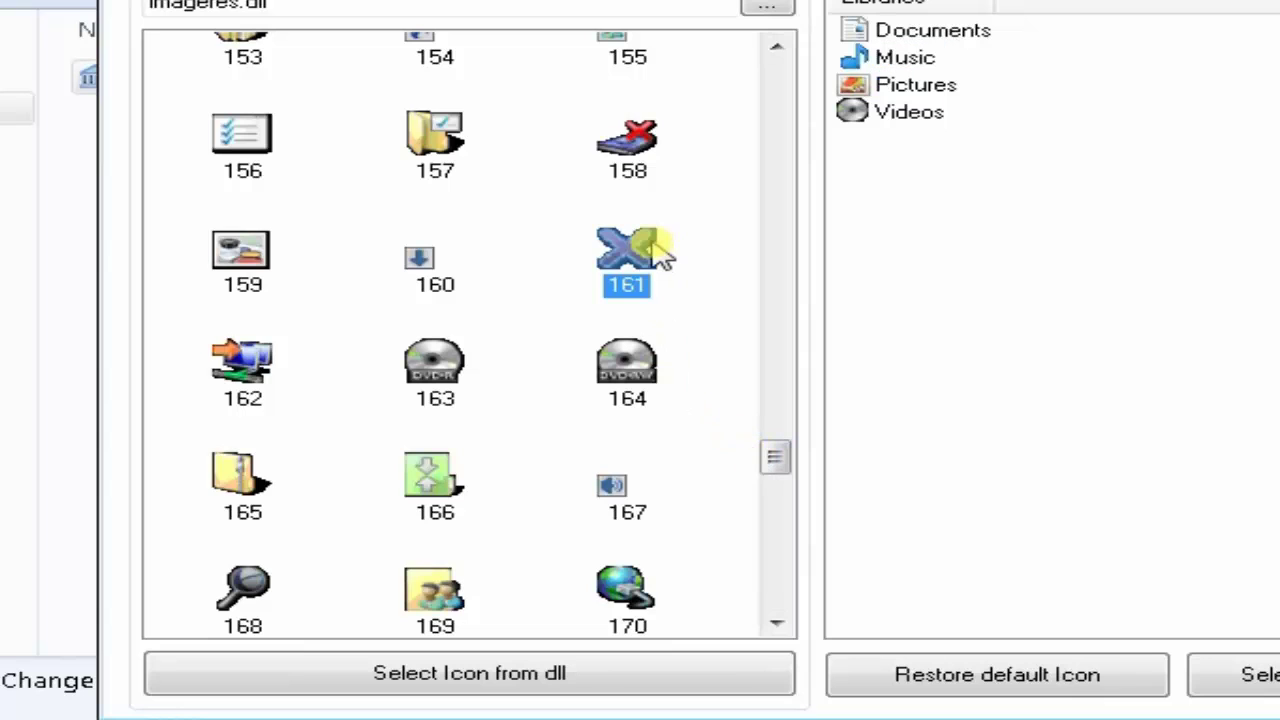
{"action": "left_click", "coordinate": [510, 675]}
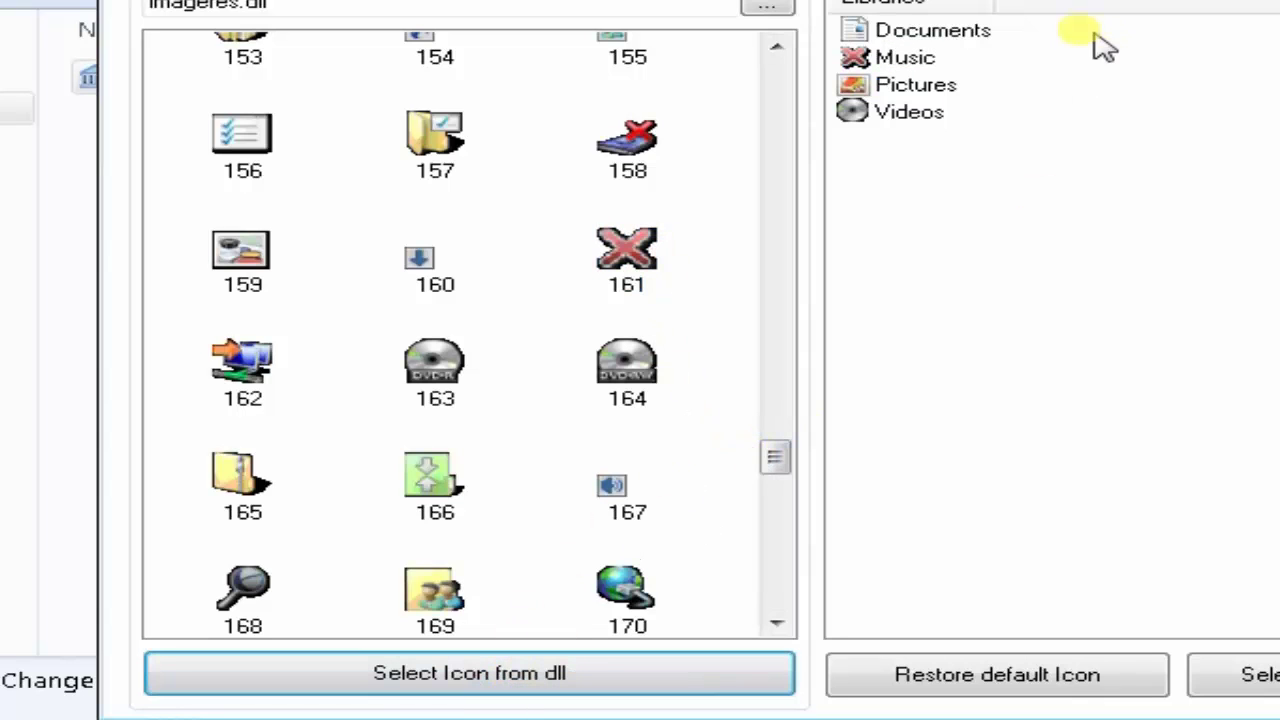
Step: Assign icon 216, the blue pushpin from imageres.dll, to the Documents library
{"action": "left_click", "coordinate": [988, 30]}
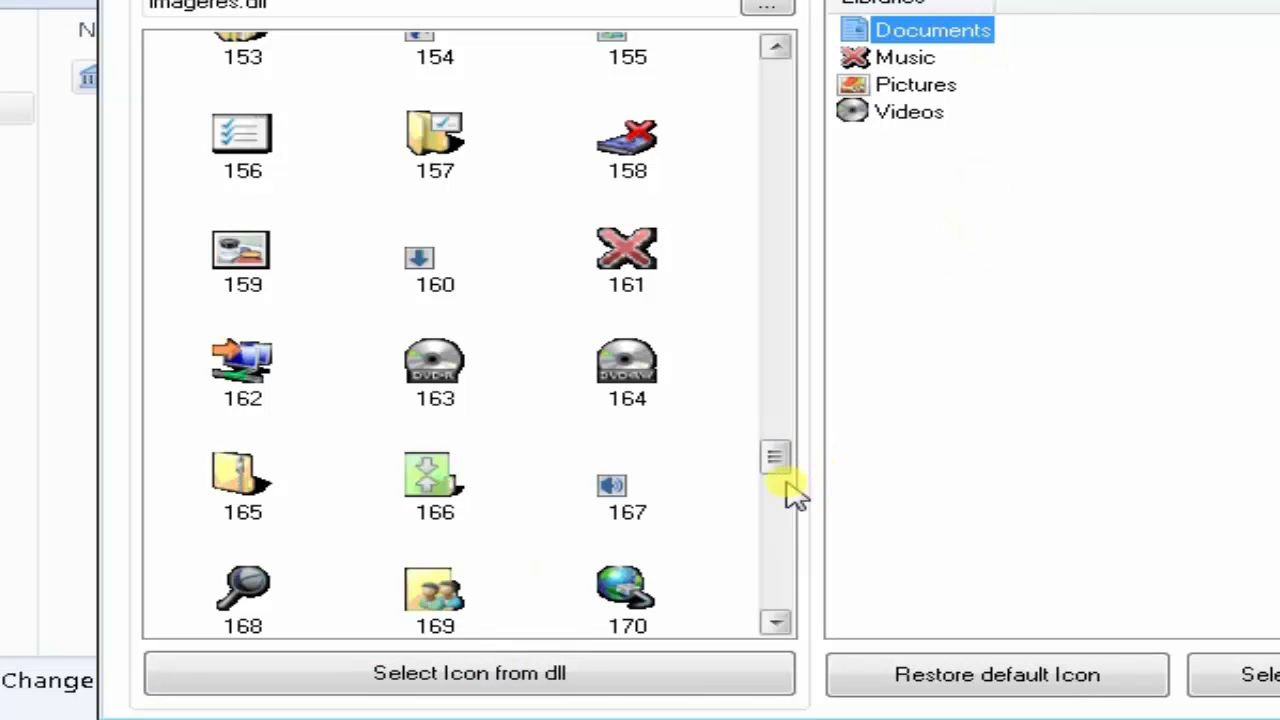
{"action": "left_click_drag", "start_coordinate": [790, 478], "coordinate": [752, 591]}
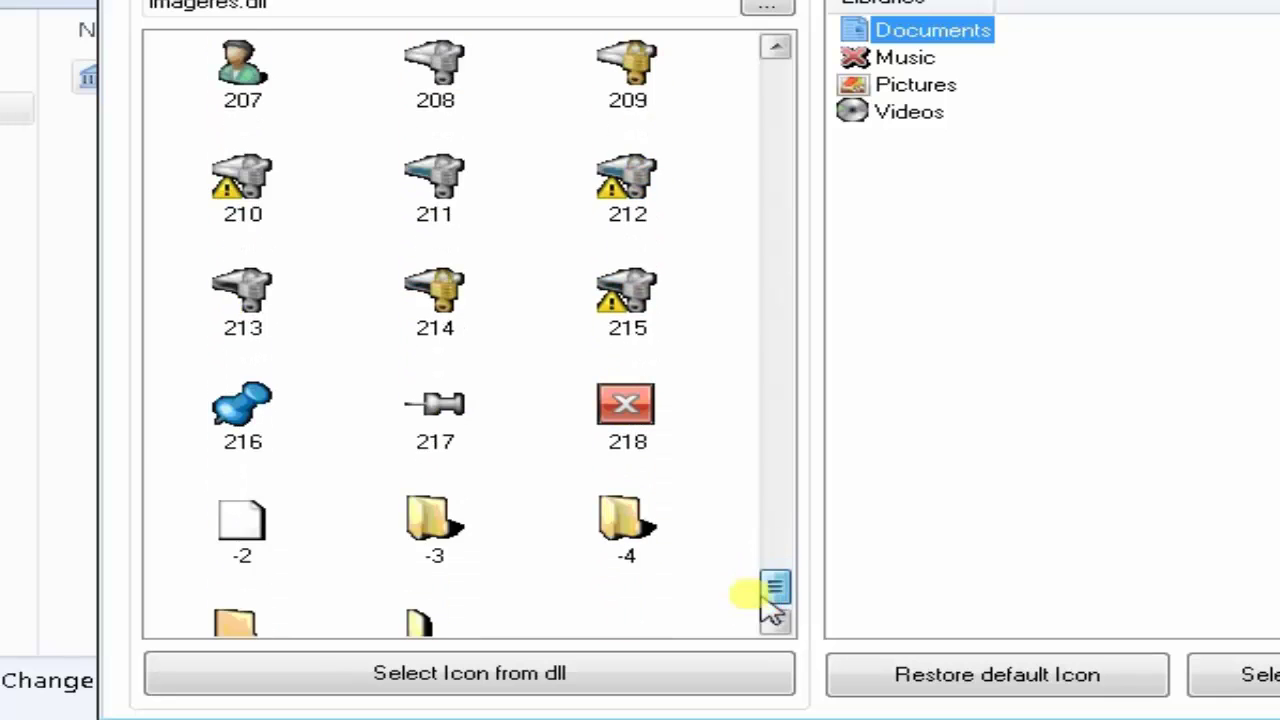
{"action": "left_click", "coordinate": [218, 458]}
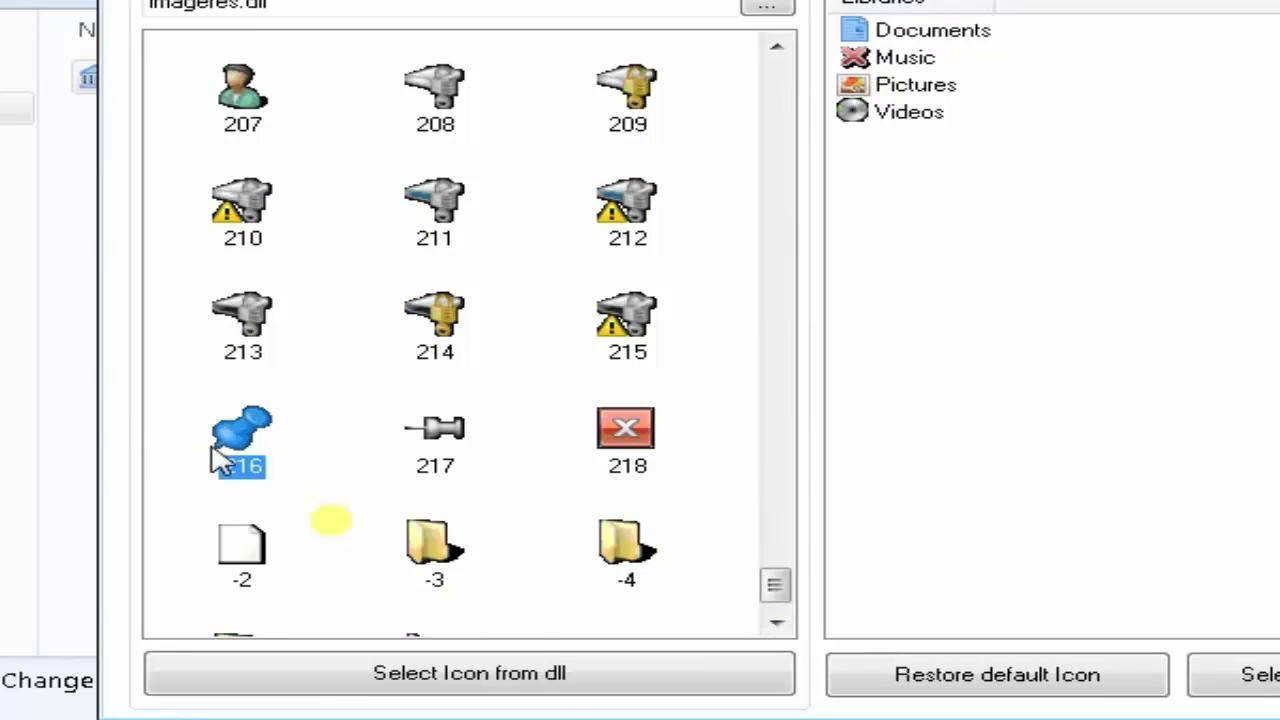
{"action": "left_click", "coordinate": [555, 688]}
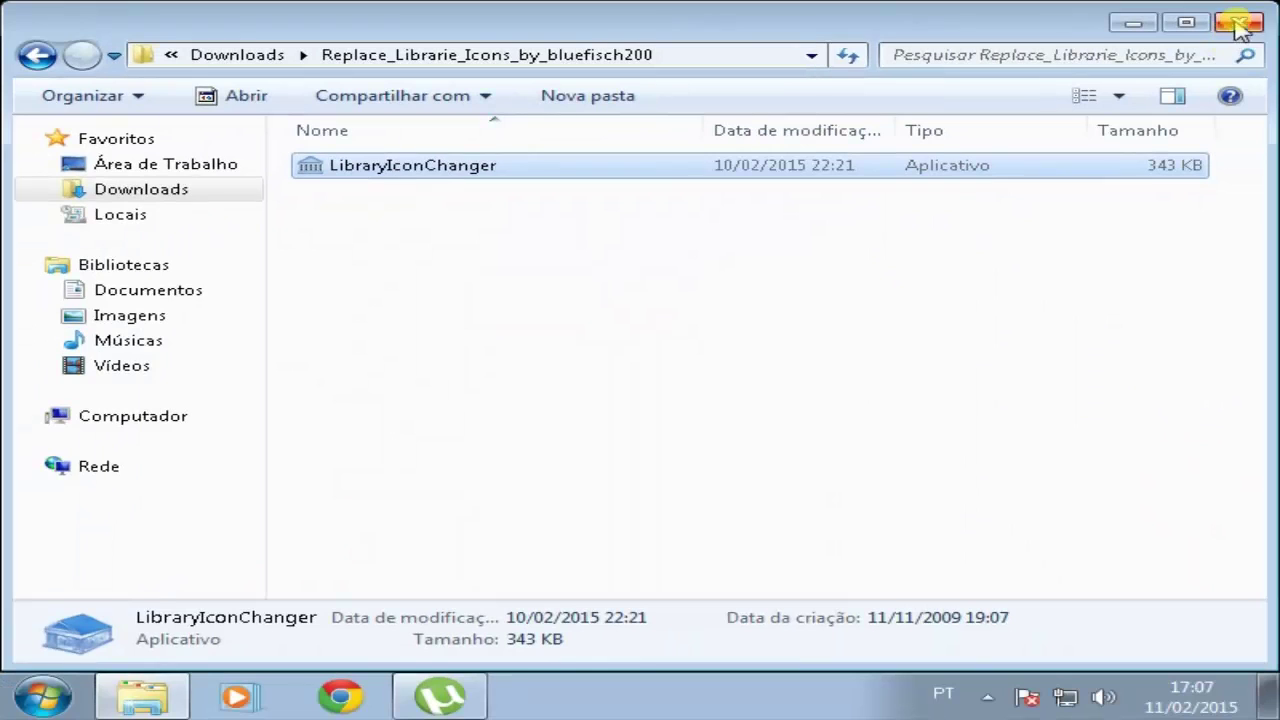
Step: Close the tool's folder window and check the library icons in the Bibliotecas folder of Windows Explorer
{"action": "left_click", "coordinate": [1236, 22]}
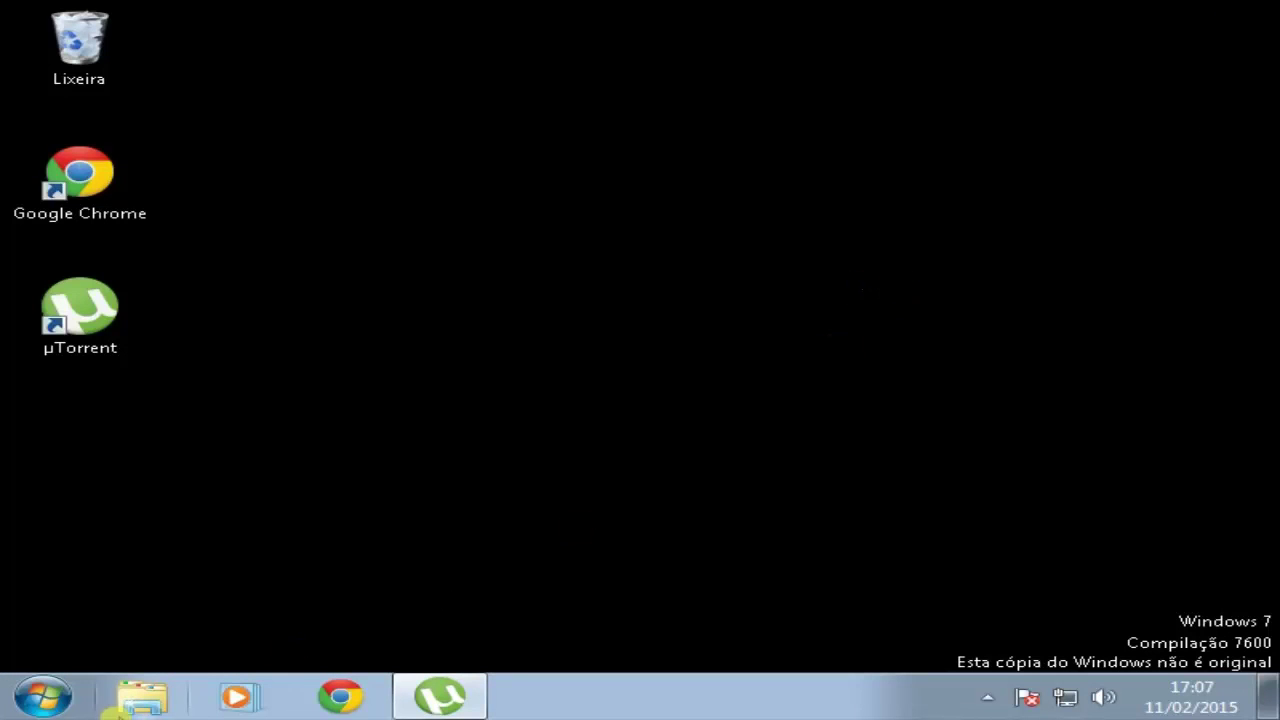
{"action": "left_click", "coordinate": [118, 710]}
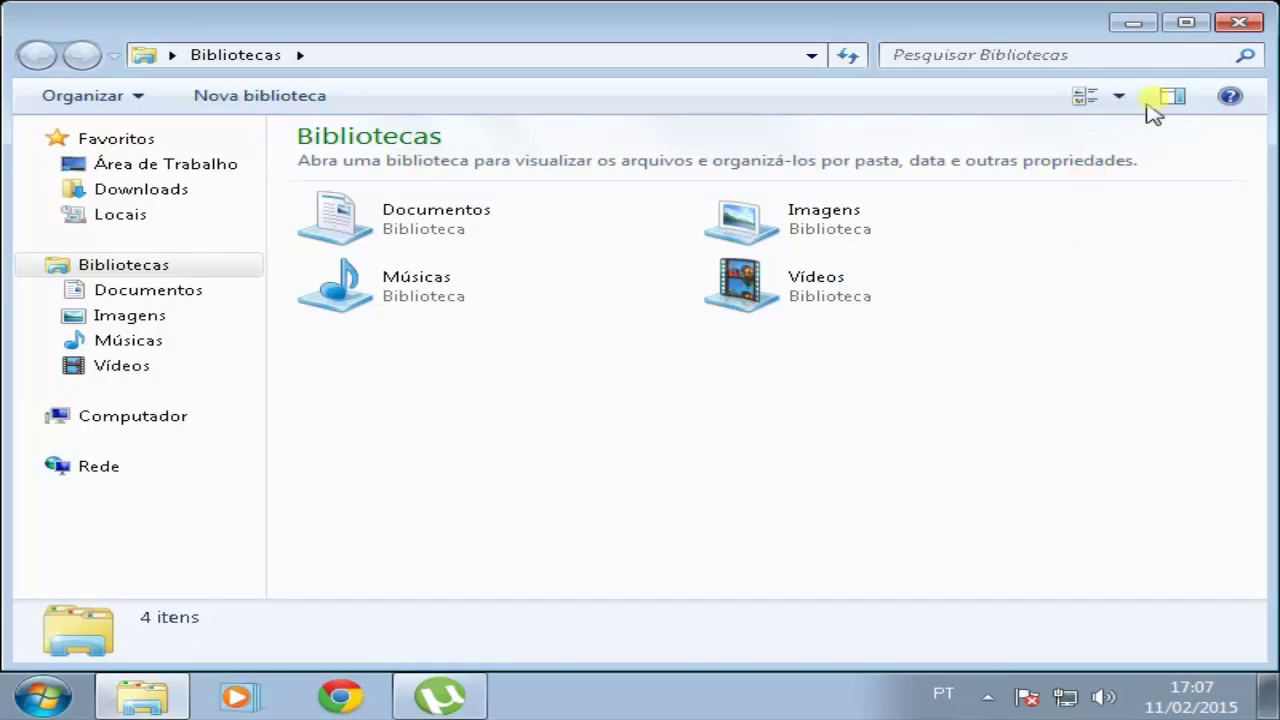
{"action": "left_click", "coordinate": [1238, 24]}
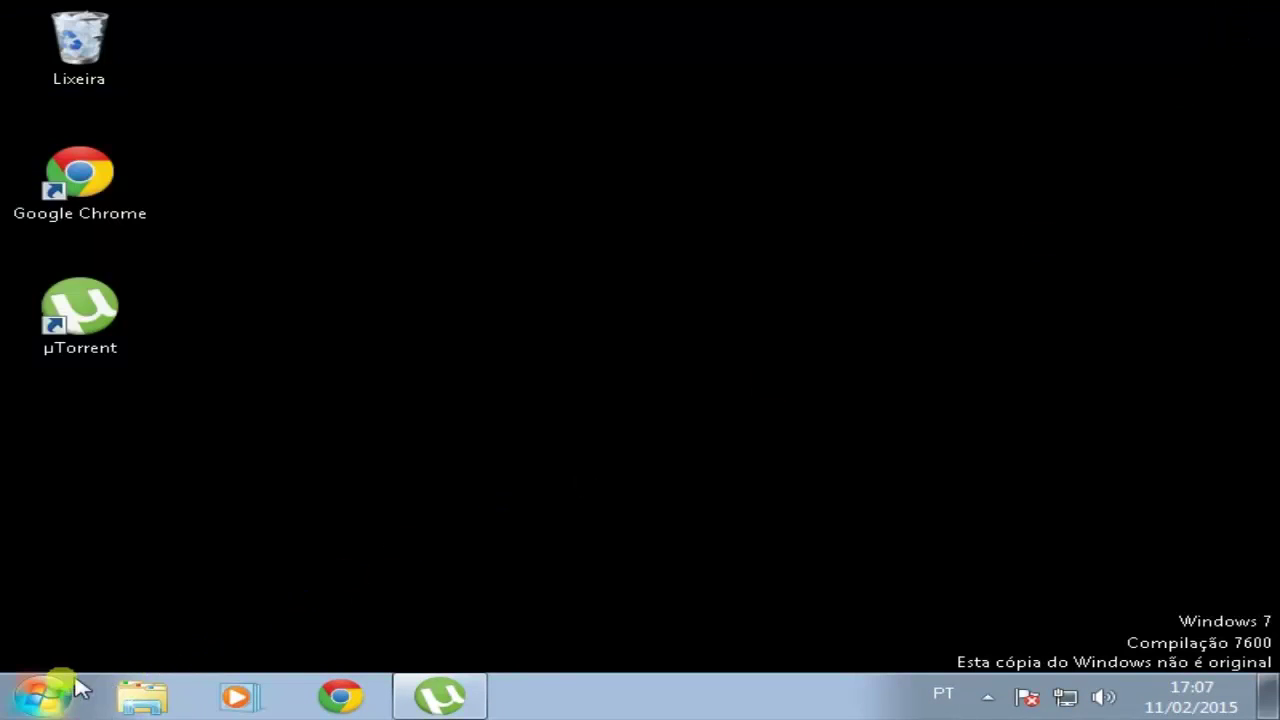
Step: Restart Windows and close the window that opens at startup
{"action": "left_click", "coordinate": [42, 697]}
{"action": "mouse_move", "coordinate": [551, 636]}
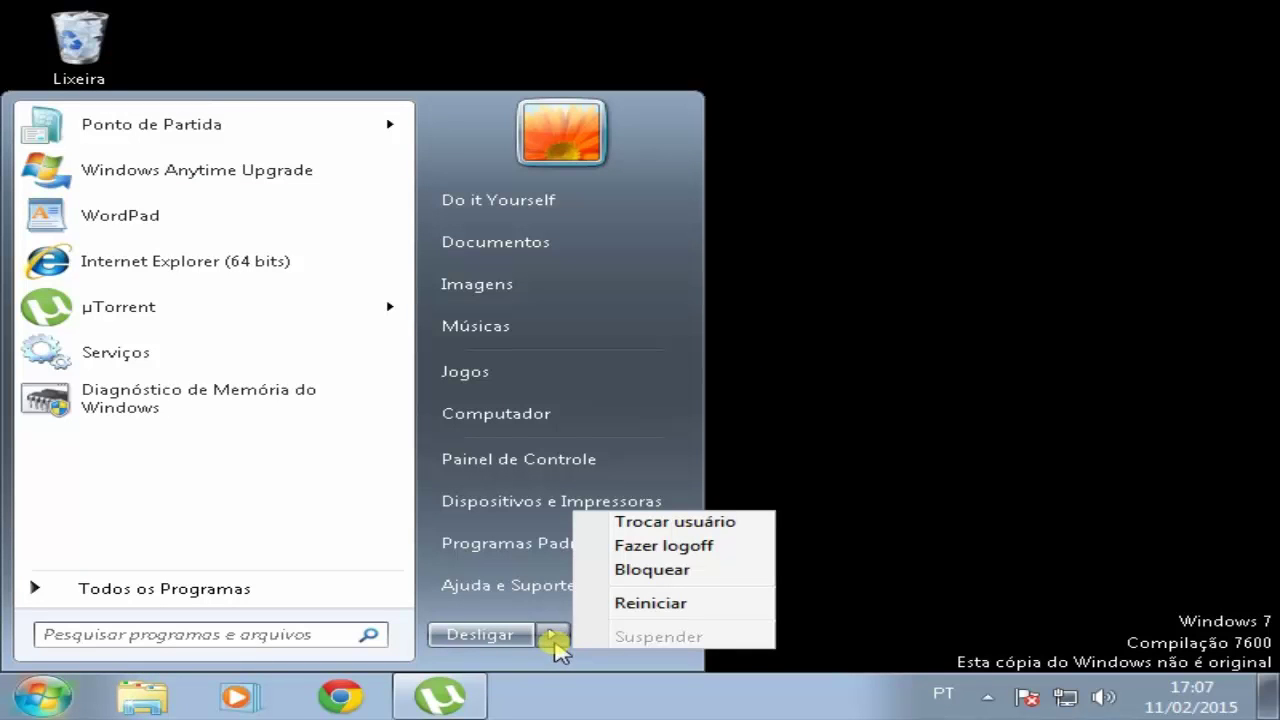
{"action": "left_click", "coordinate": [652, 604]}
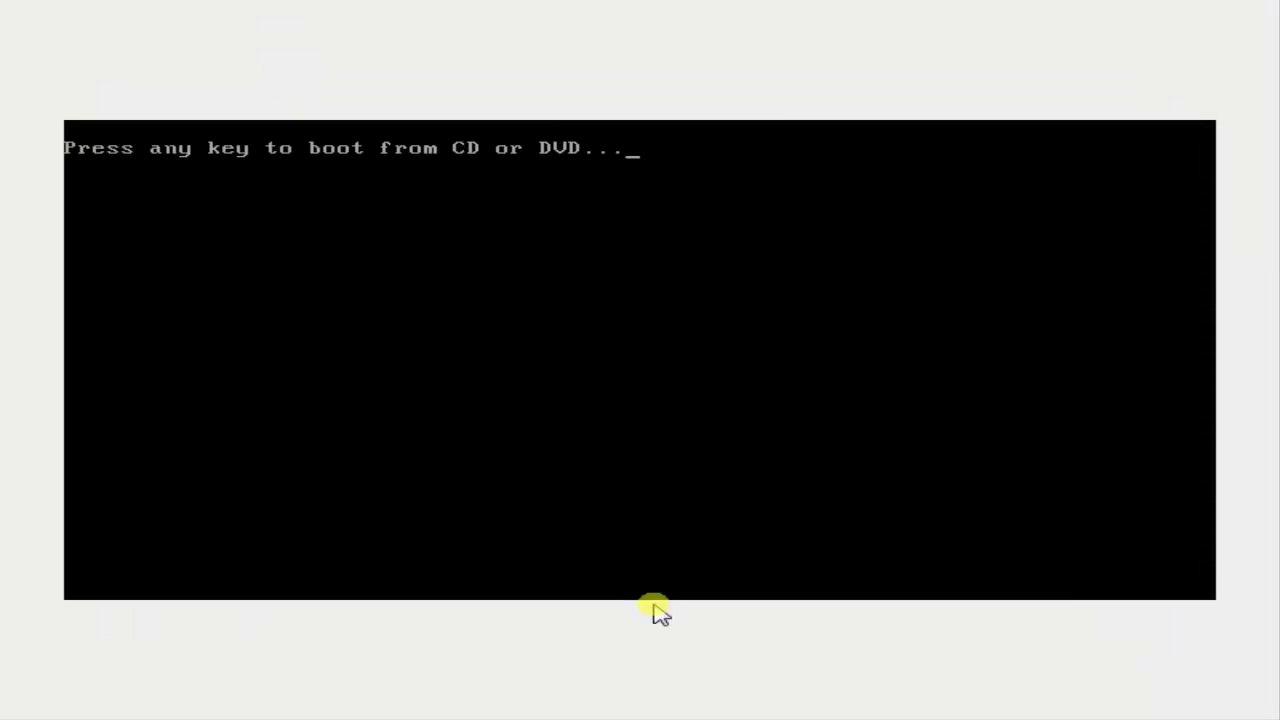
{"action": "key", "text": "Return"}
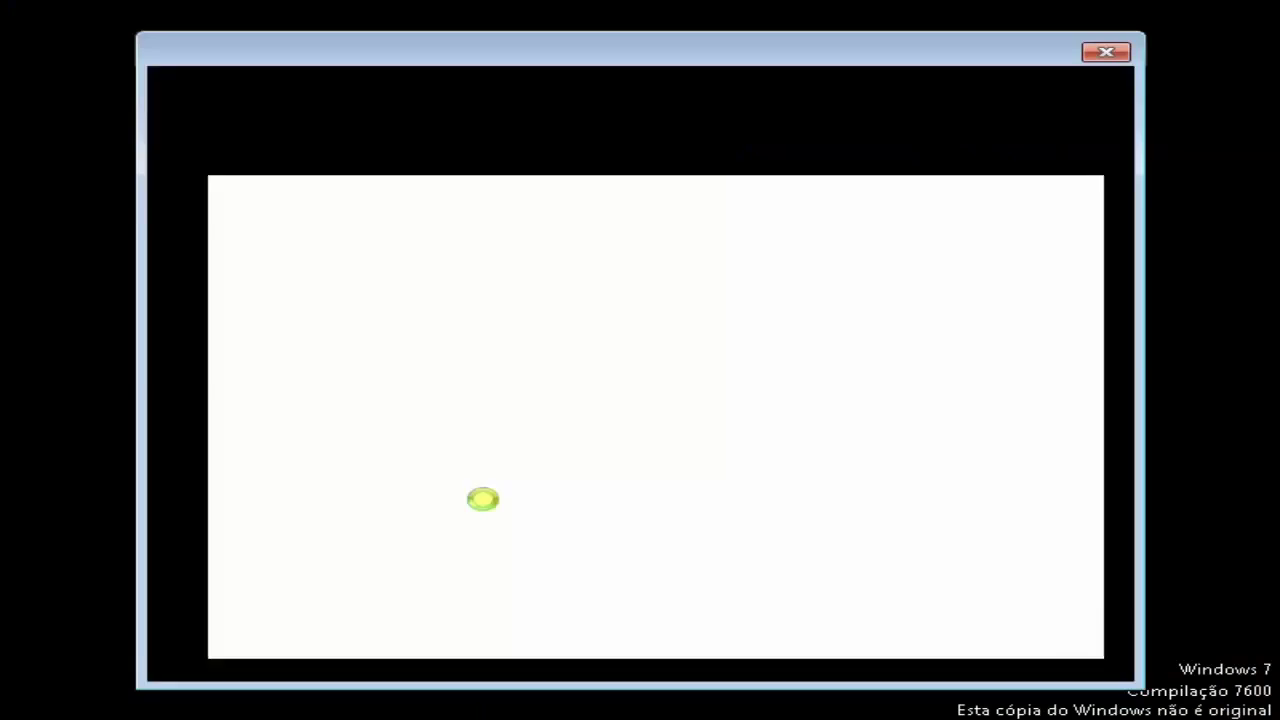
{"action": "left_click", "coordinate": [1108, 52]}
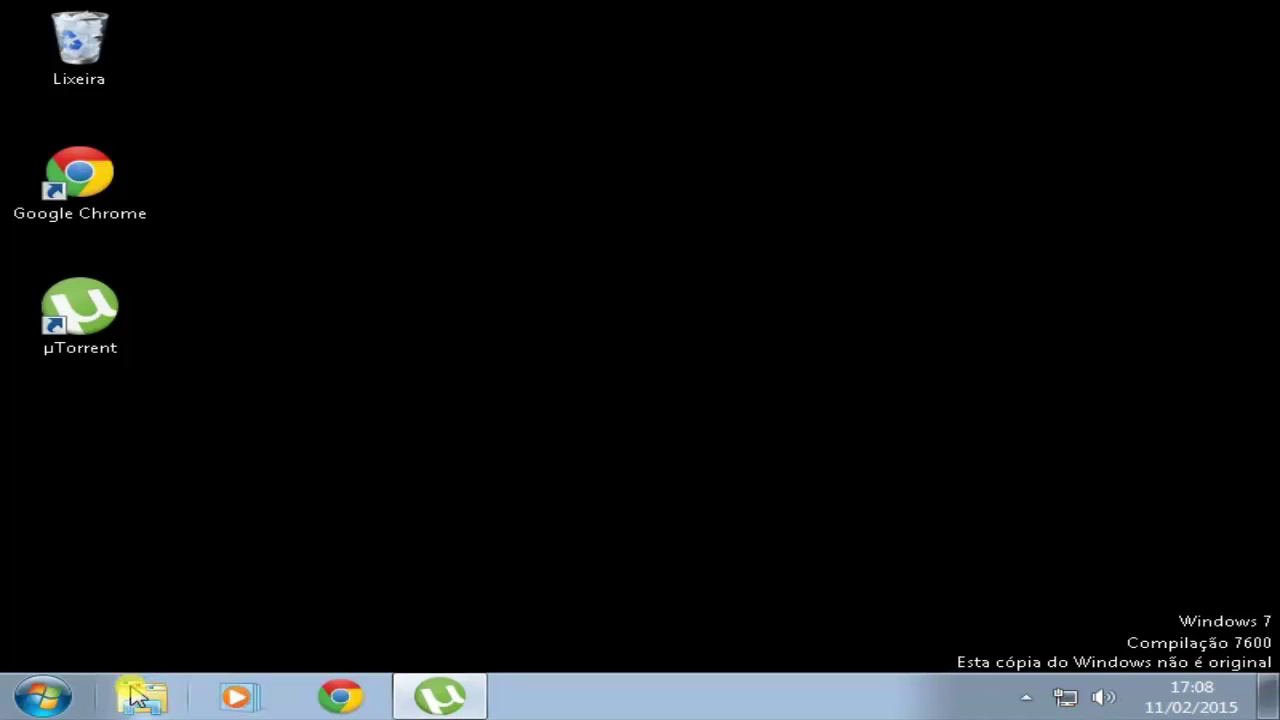
Step: Reopen the Bibliotecas folder to check the icons of all four libraries after the restart, and close it
{"action": "left_click", "coordinate": [135, 693]}
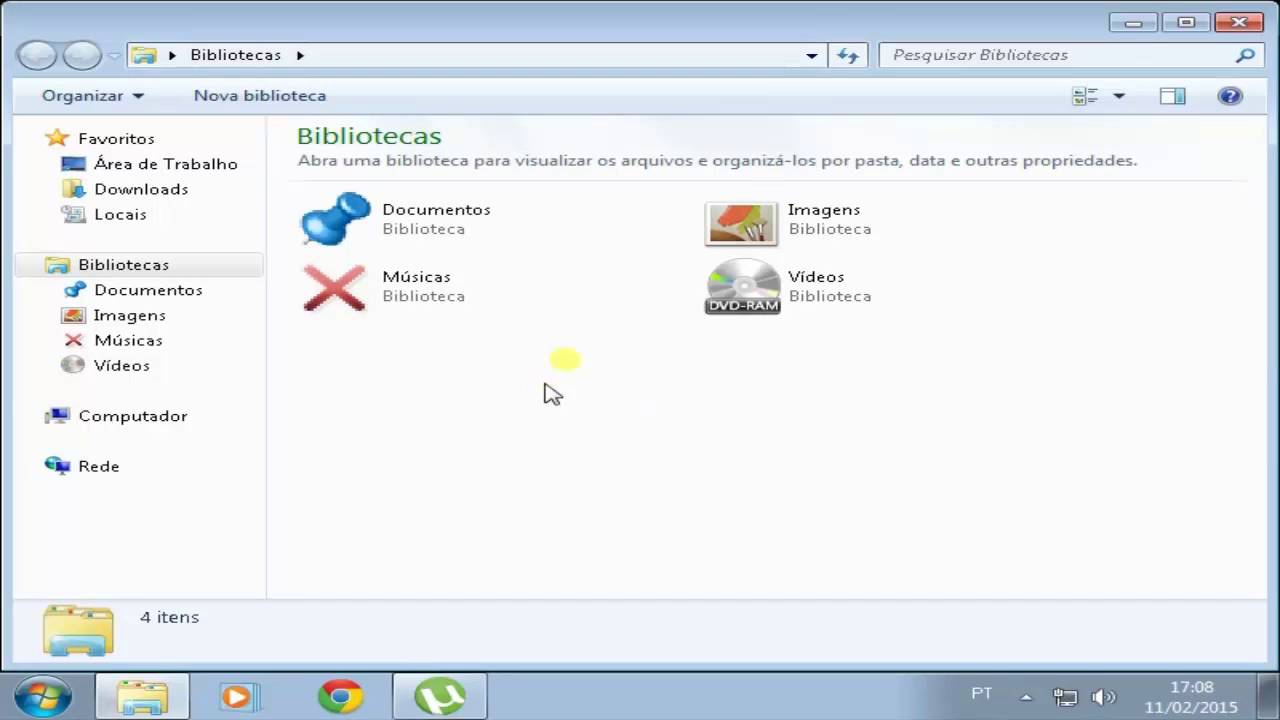
{"action": "left_click", "coordinate": [1238, 22]}
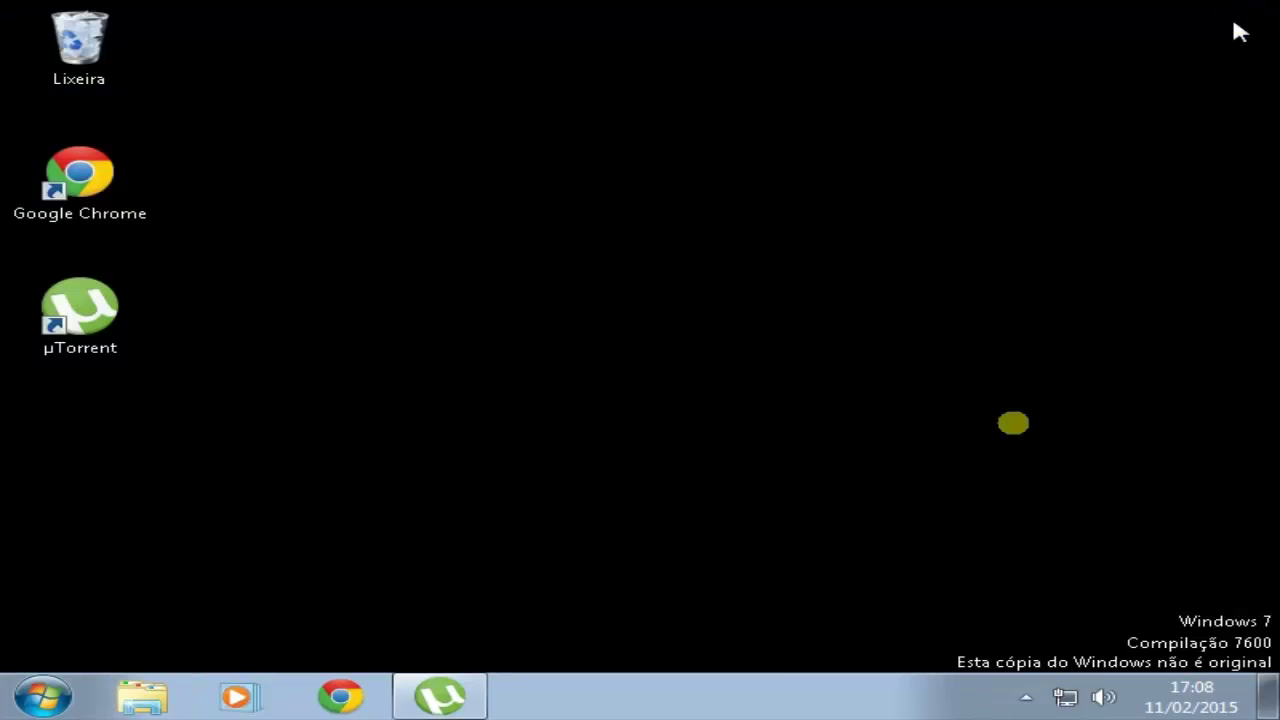